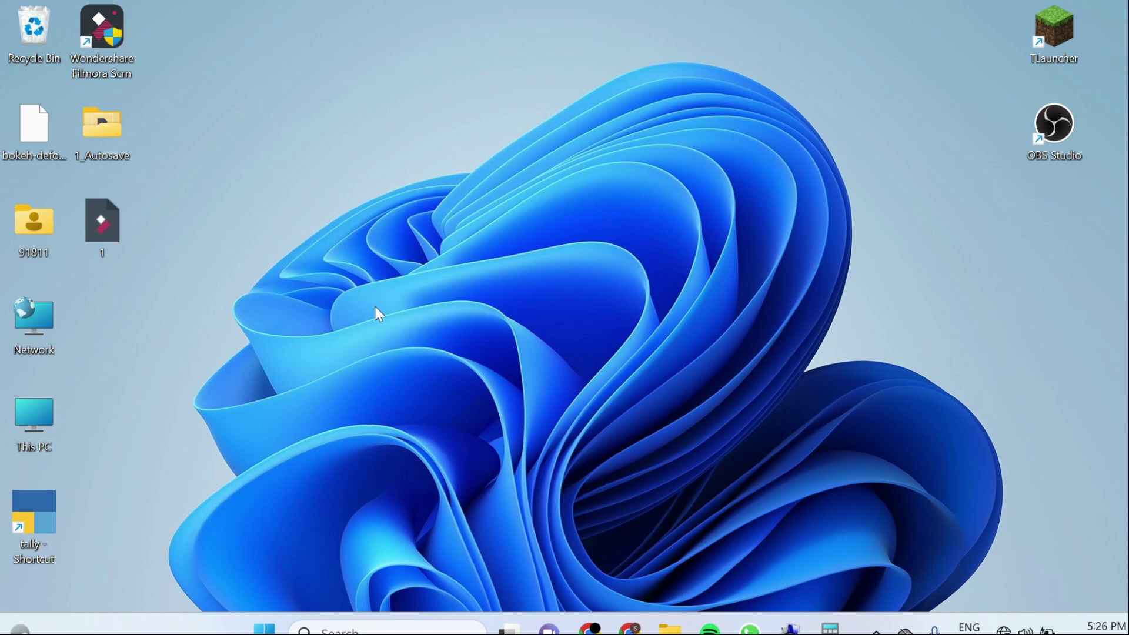
Open Computer Management for This PC, show Disk Management and maximize its window
{"action": "right_click", "coordinate": [48, 426]}
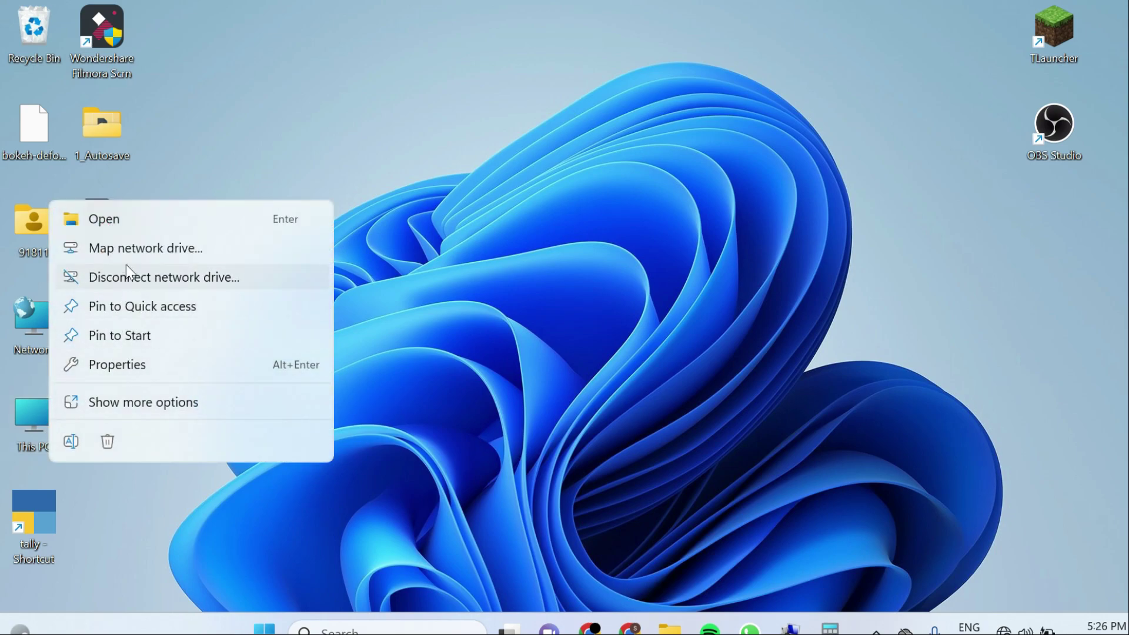
{"action": "left_click", "coordinate": [184, 404]}
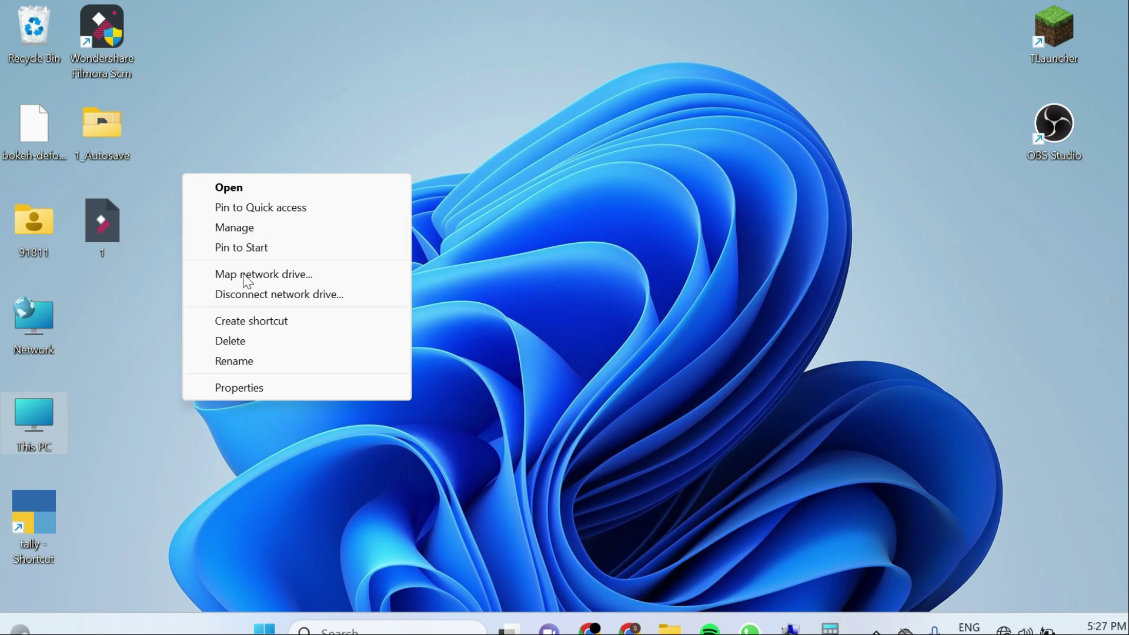
{"action": "left_click", "coordinate": [254, 230]}
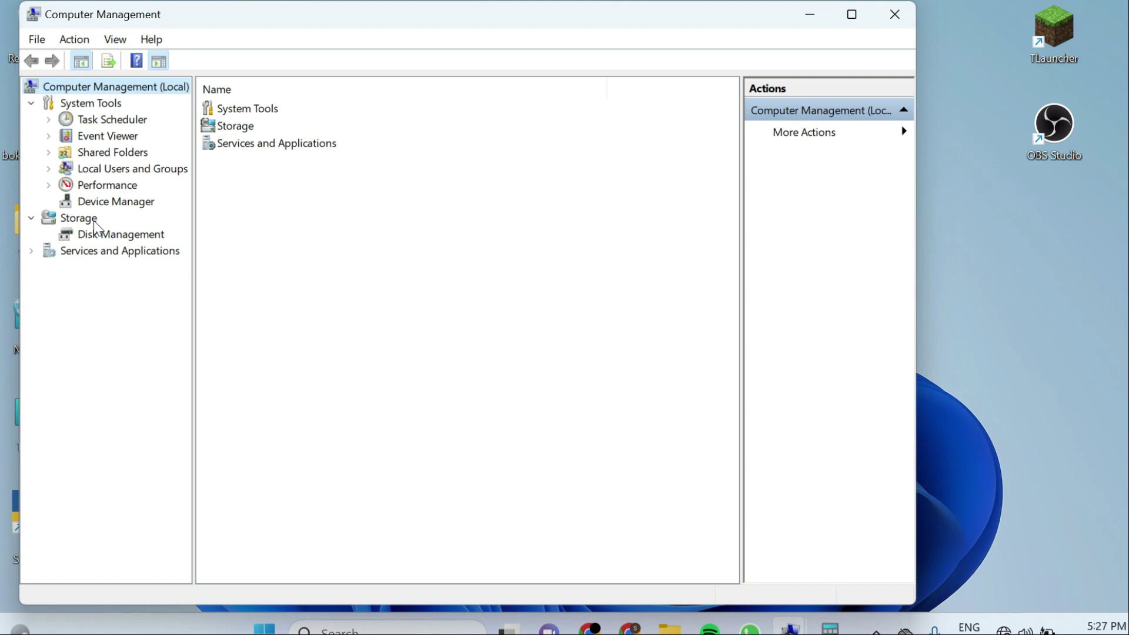
{"action": "left_click", "coordinate": [125, 234]}
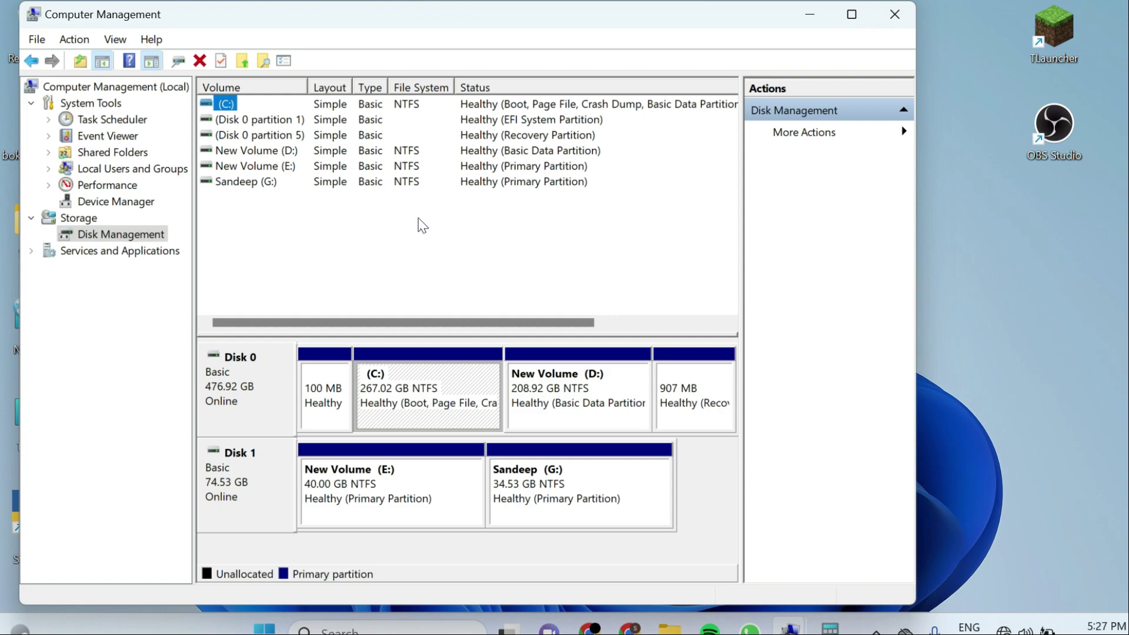
{"action": "left_click", "coordinate": [851, 15]}
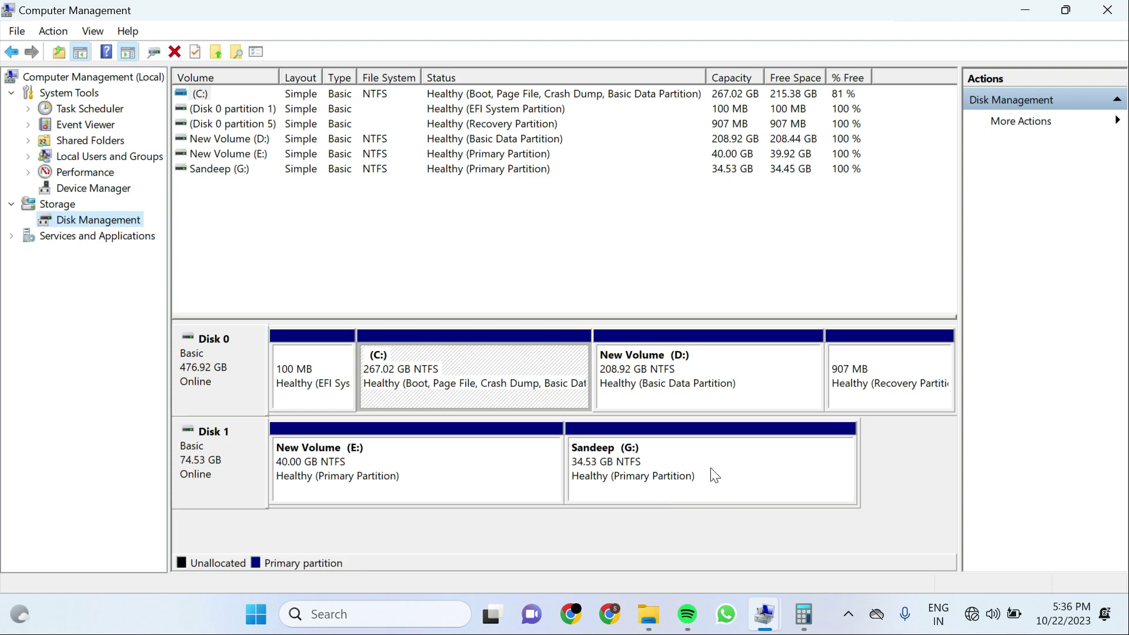
Delete both volumes on Disk 1, G: and E:, accepting the loss of their data
{"action": "right_click", "coordinate": [679, 461]}
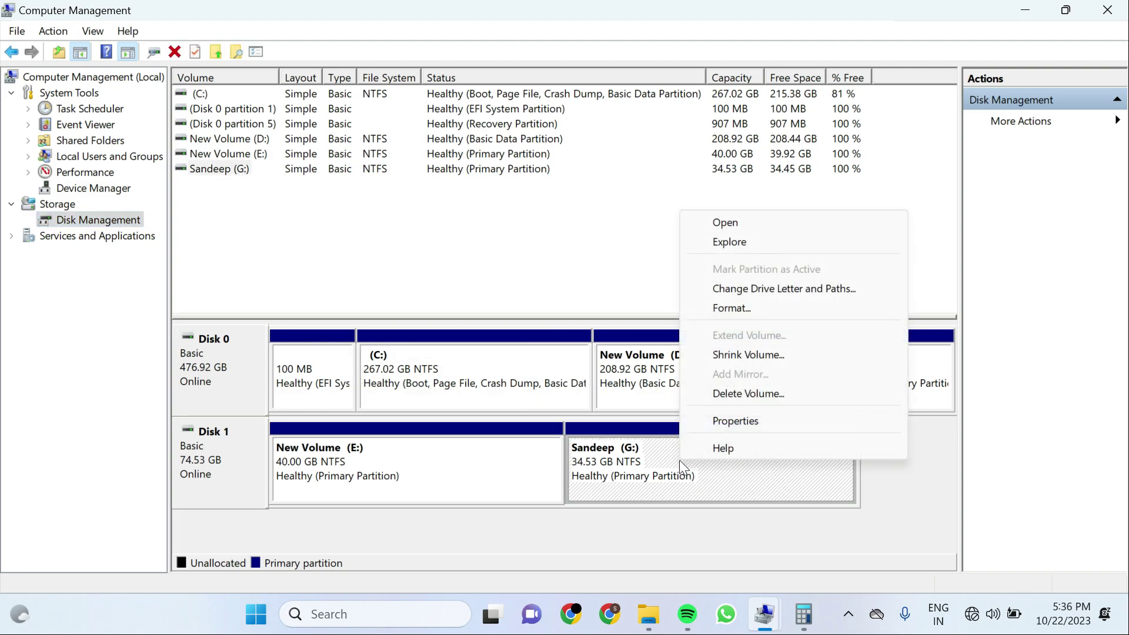
{"action": "left_click", "coordinate": [762, 398]}
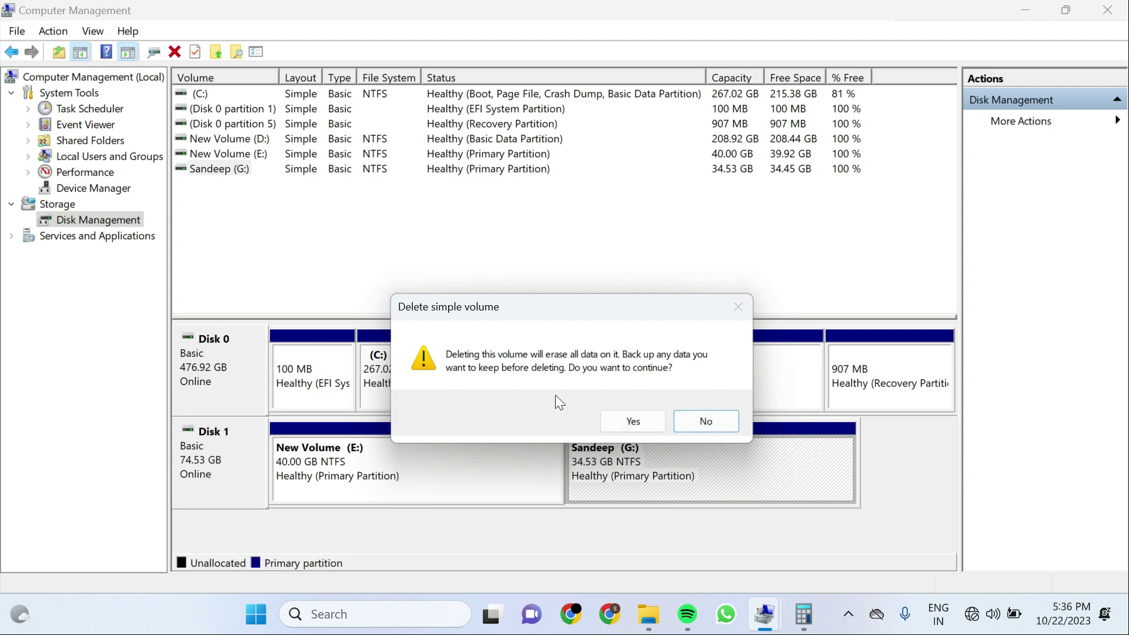
{"action": "left_click", "coordinate": [633, 421]}
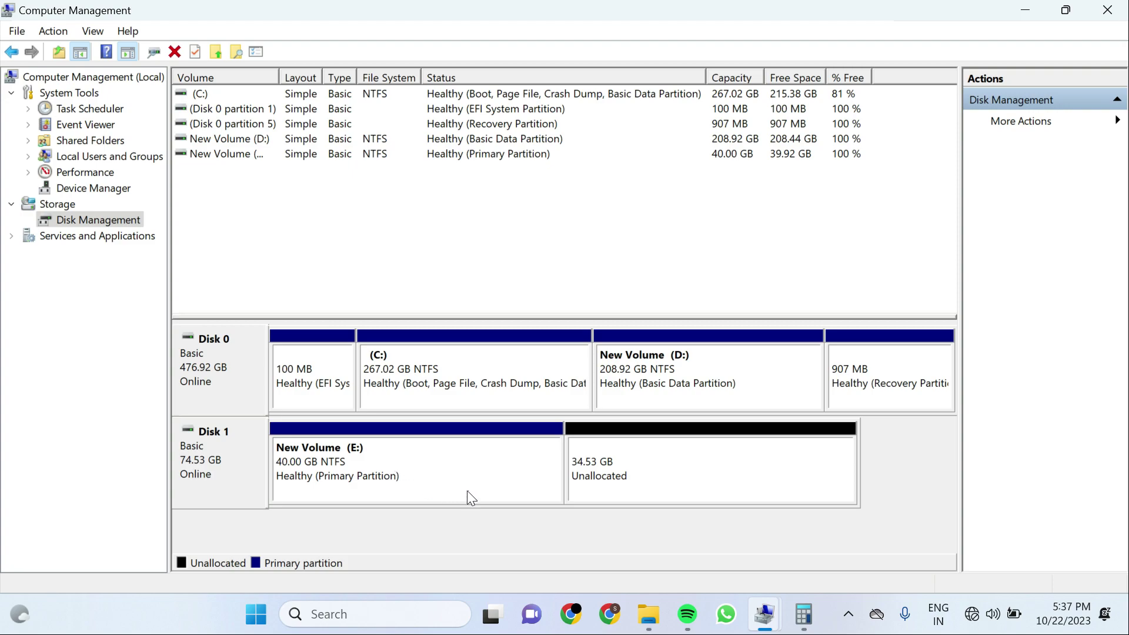
{"action": "right_click", "coordinate": [449, 481]}
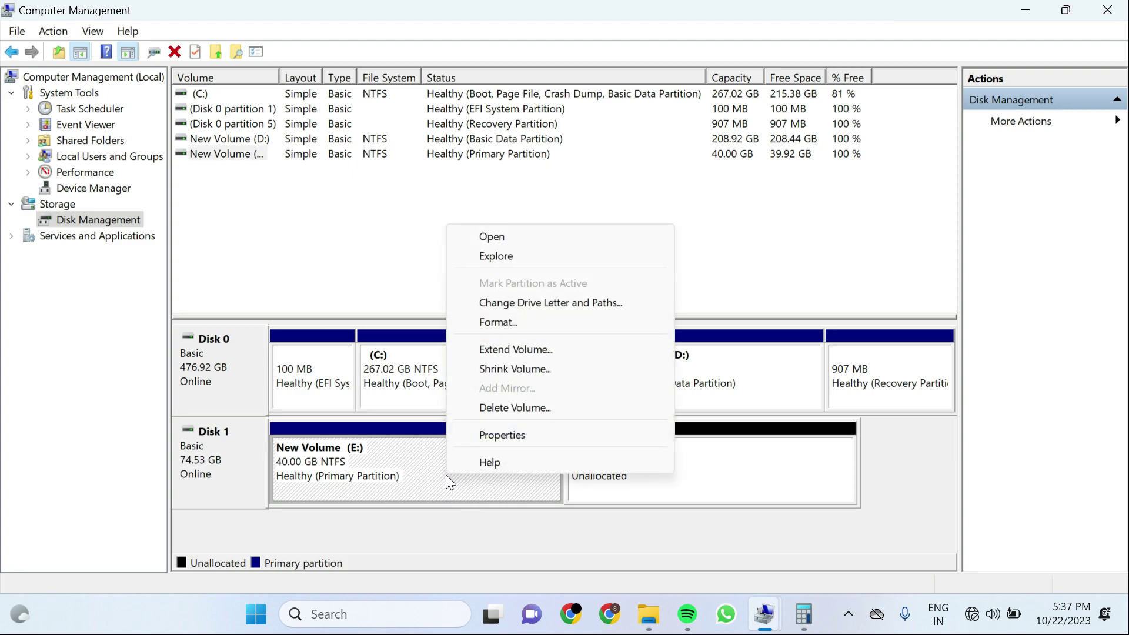
{"action": "left_click", "coordinate": [522, 408]}
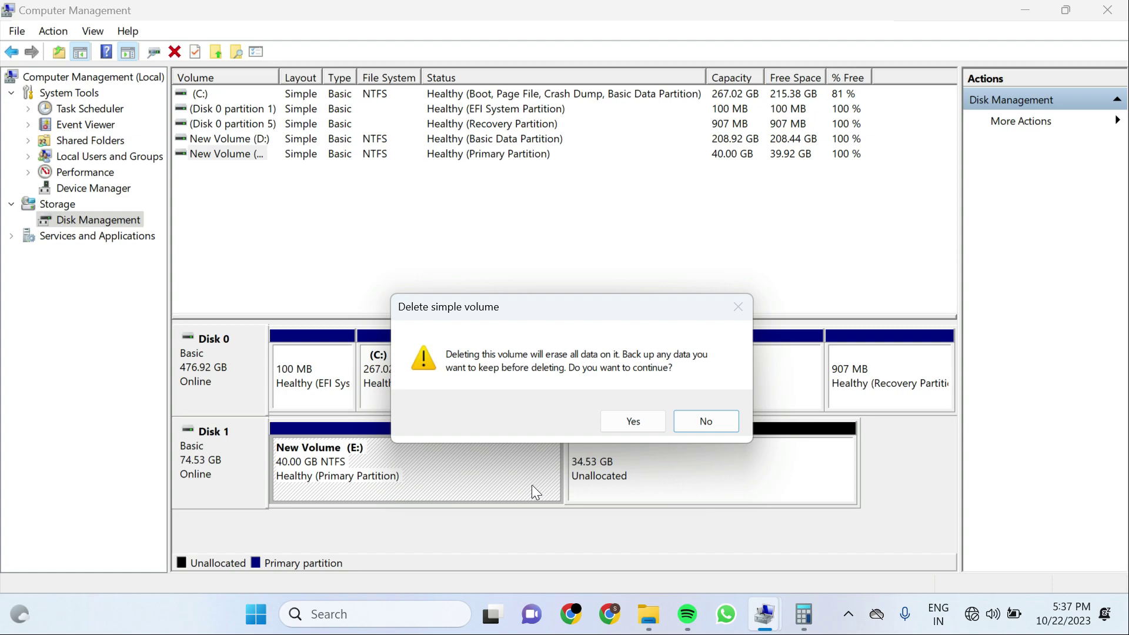
{"action": "left_click", "coordinate": [632, 422]}
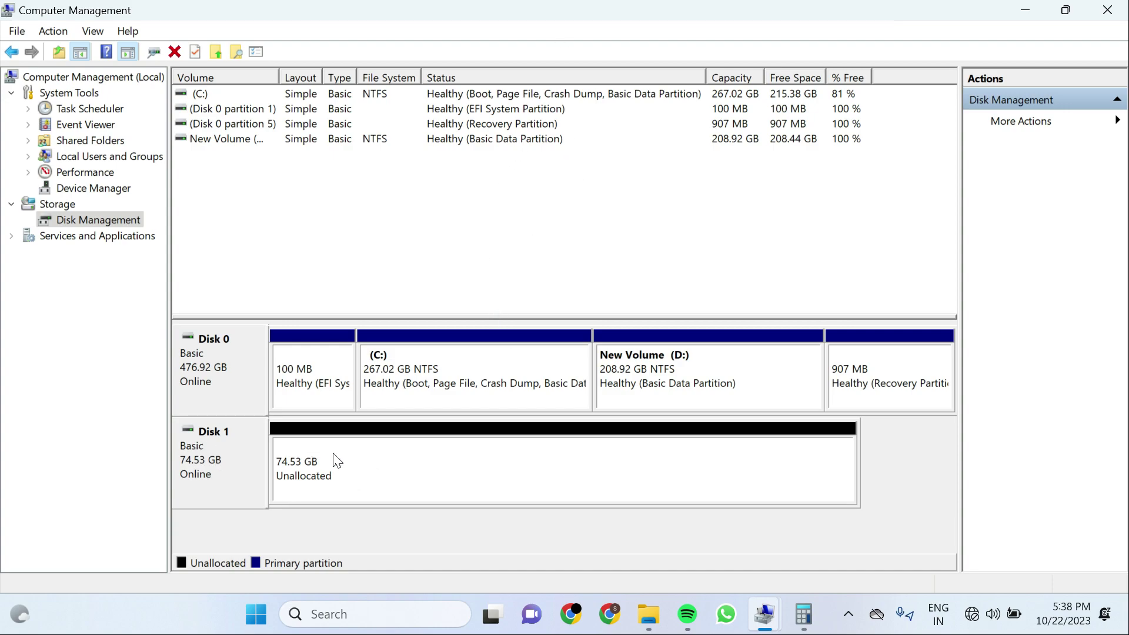
Start a new simple volume in Disk 1's unallocated space and proceed to its size settings
{"action": "right_click", "coordinate": [400, 478]}
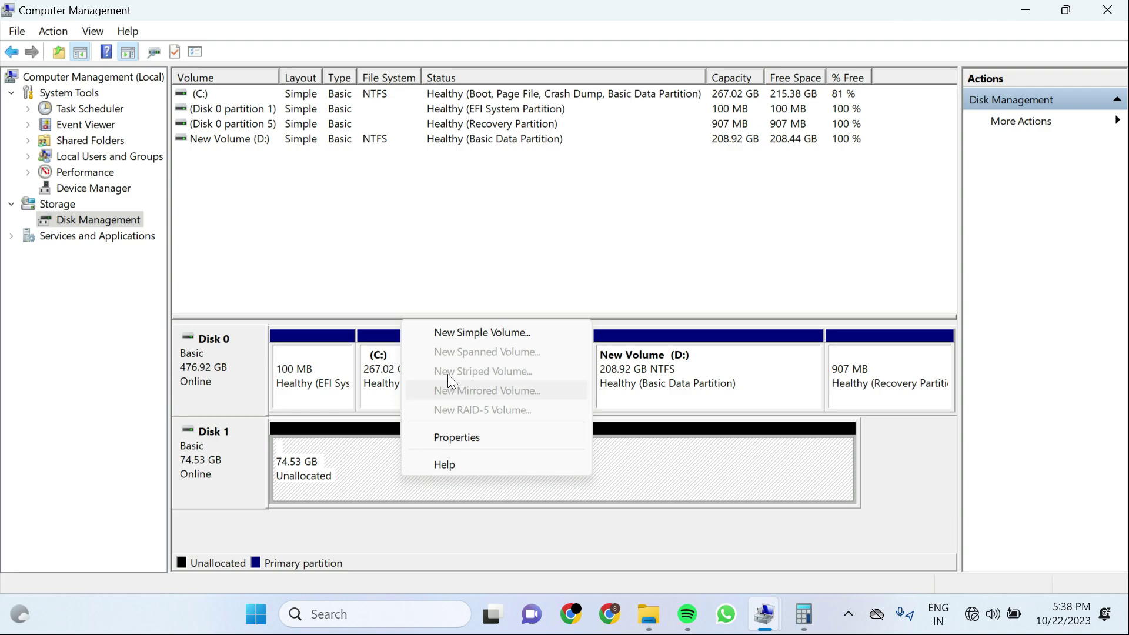
{"action": "left_click", "coordinate": [515, 338]}
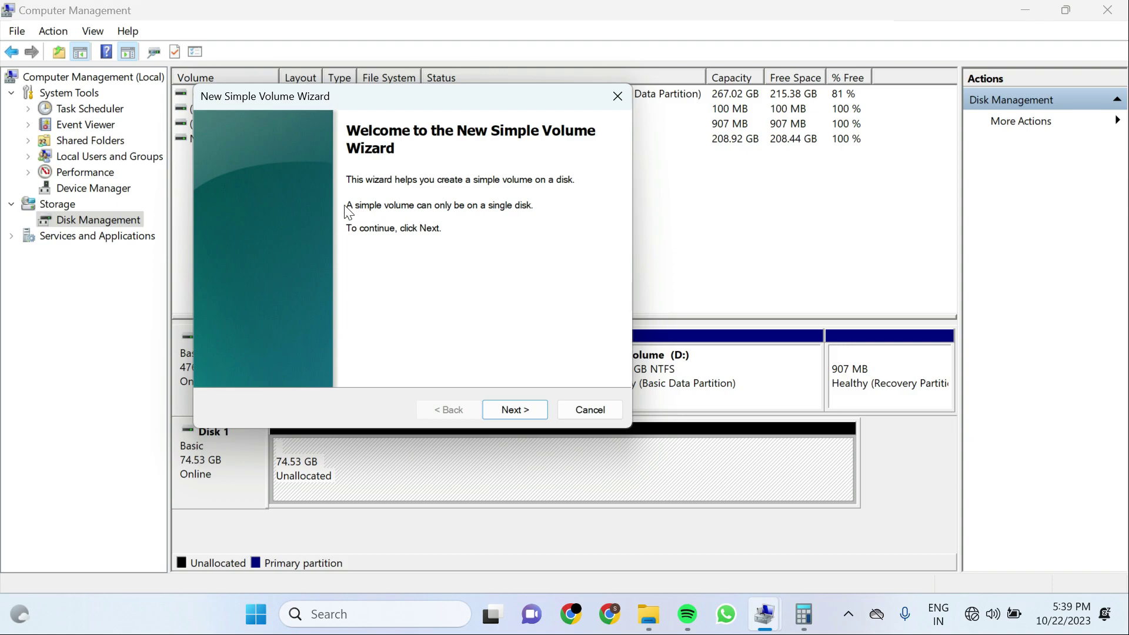
{"action": "left_click", "coordinate": [514, 409]}
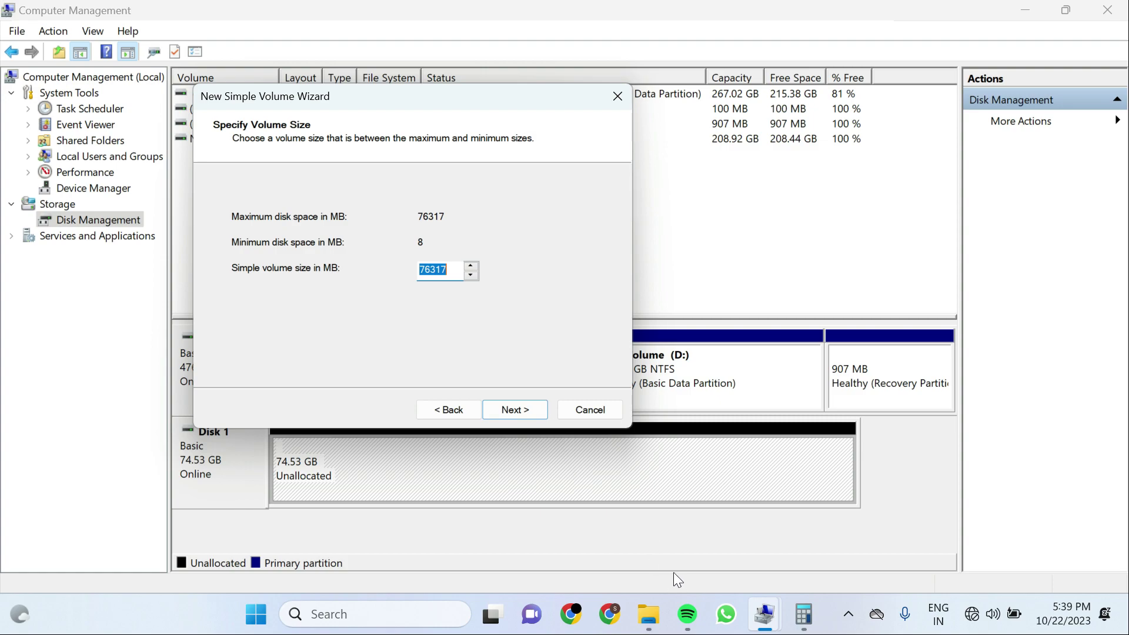
Open a blank Notepad document and place it beside the New Simple Volume Wizard
{"action": "mouse_move", "coordinate": [809, 626]}
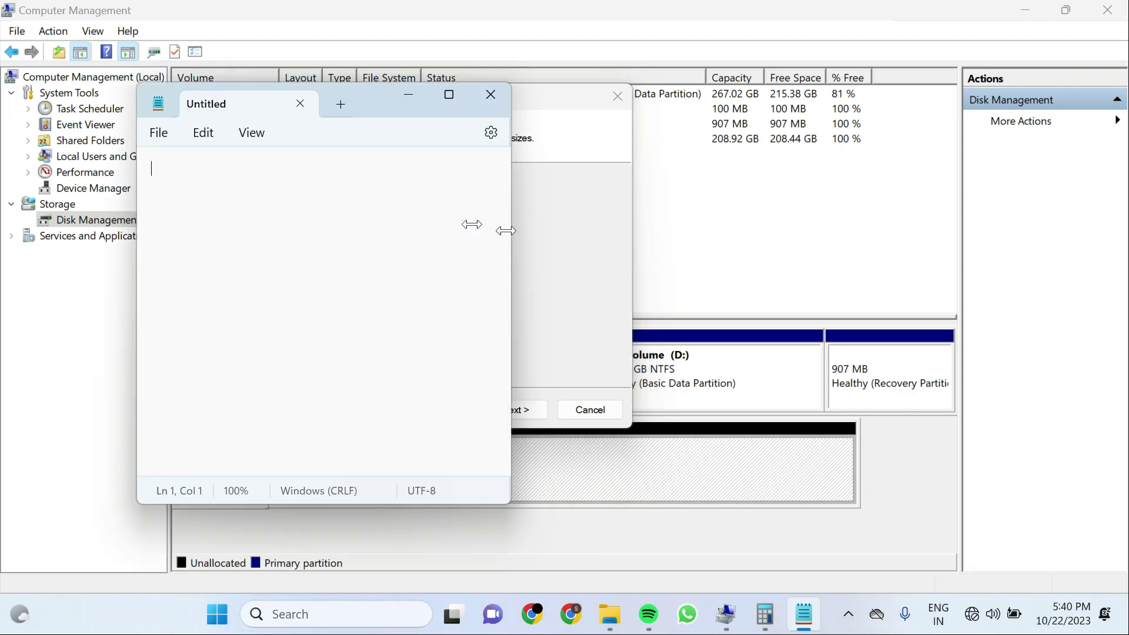
{"action": "left_click_drag", "start_coordinate": [509, 230], "coordinate": [504, 229]}
{"action": "left_click_drag", "start_coordinate": [354, 101], "coordinate": [853, 93]}
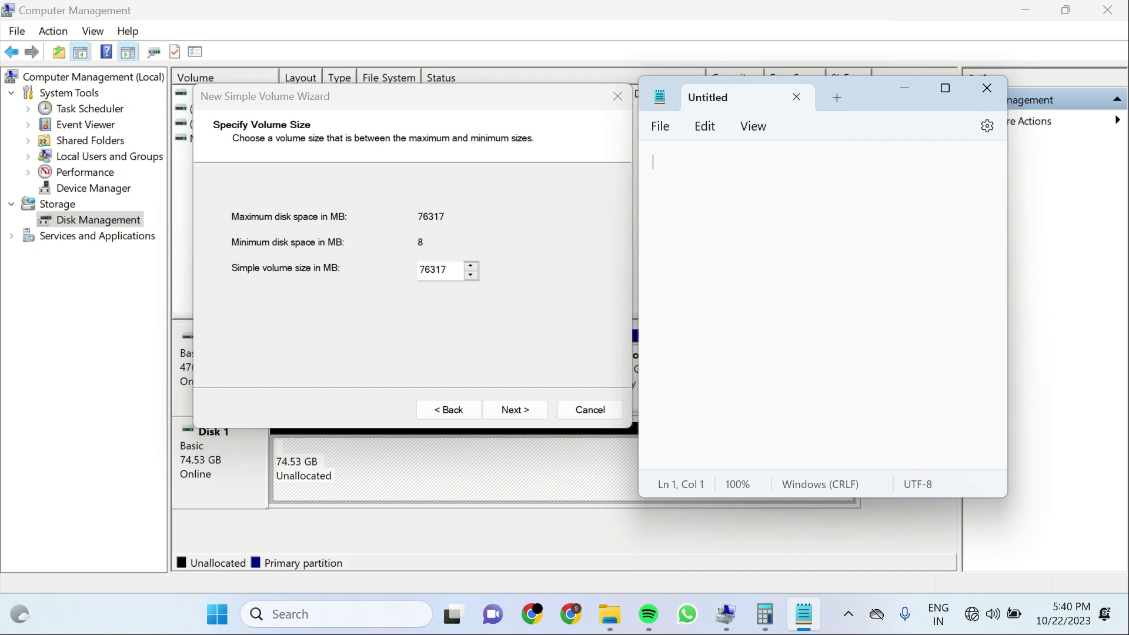
{"action": "left_click_drag", "start_coordinate": [448, 270], "coordinate": [418, 270]}
{"action": "left_click", "coordinate": [803, 614]}
Write "1 GB = 1024 MB" in the note, with "100*1024" below it after a blank line
{"action": "type", "text": "1 GB = 1024"}
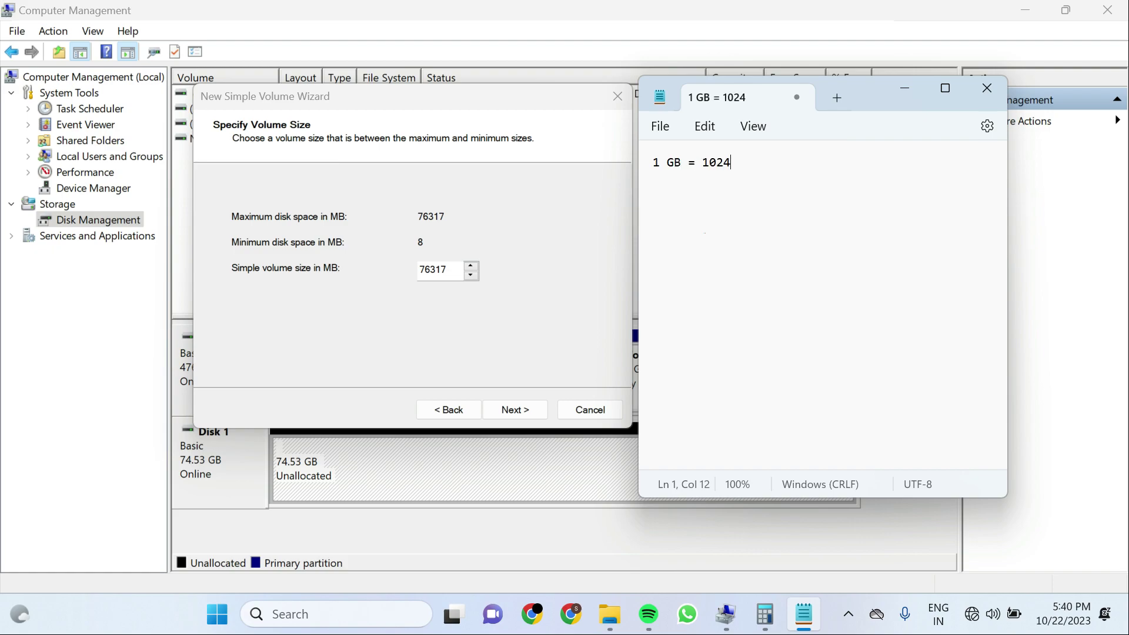
{"action": "type", "text": " MB"}
{"action": "key", "text": "Return"}
{"action": "key", "text": "Return"}
{"action": "type", "text": "100"}
{"action": "type", "text": "*1"}
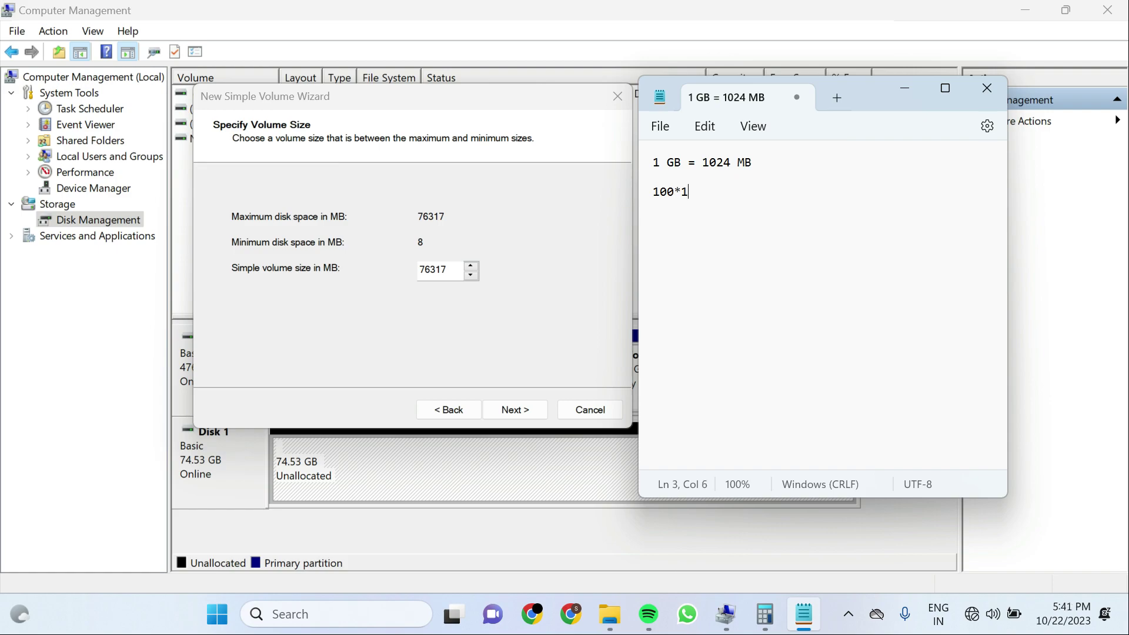
{"action": "type", "text": "024"}
Switch to Calculator, clear it and compute 100 × 1024
{"action": "left_click", "coordinate": [774, 605]}
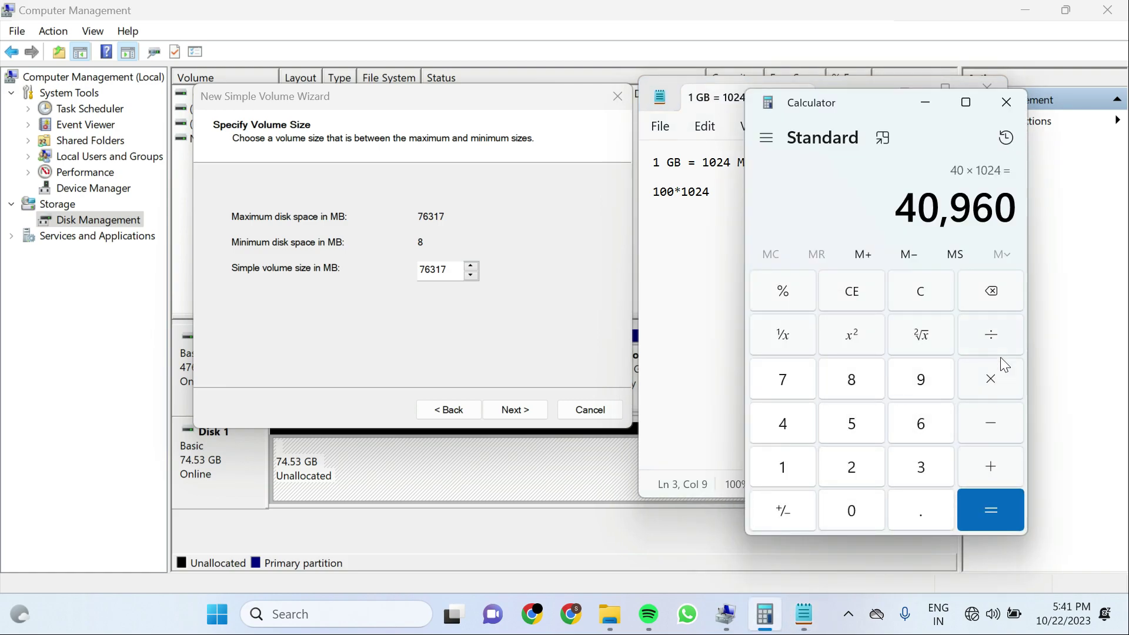
{"action": "left_click", "coordinate": [929, 288]}
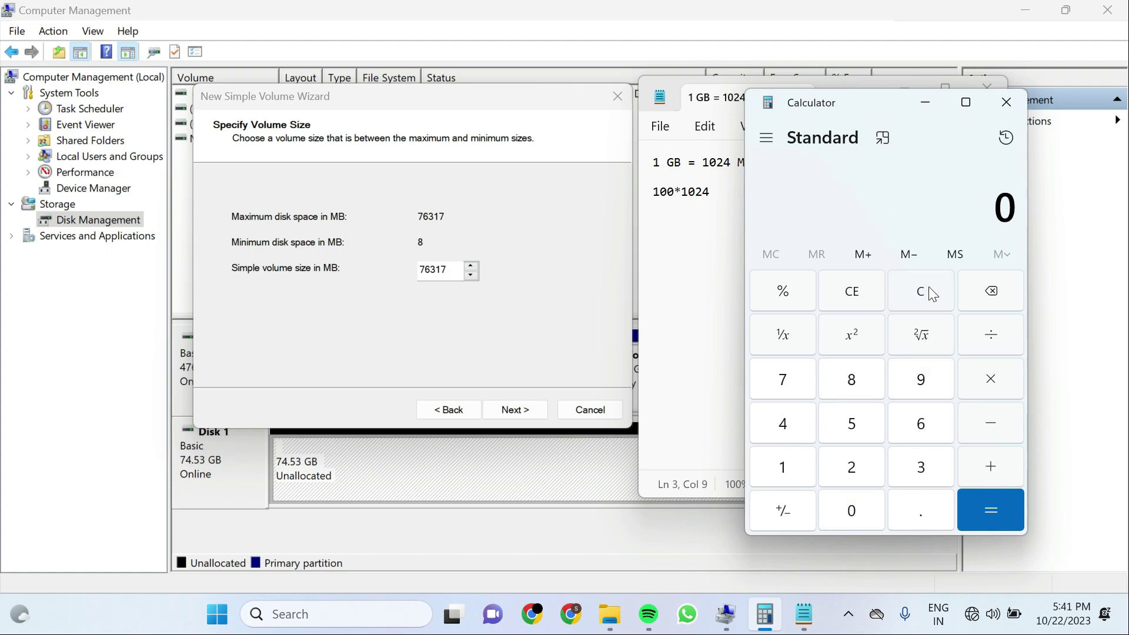
{"action": "type", "text": "100"}
{"action": "left_click", "coordinate": [999, 384]}
{"action": "left_click", "coordinate": [785, 471]}
{"action": "left_click", "coordinate": [855, 513]}
{"action": "left_click", "coordinate": [851, 469]}
{"action": "left_click", "coordinate": [789, 430]}
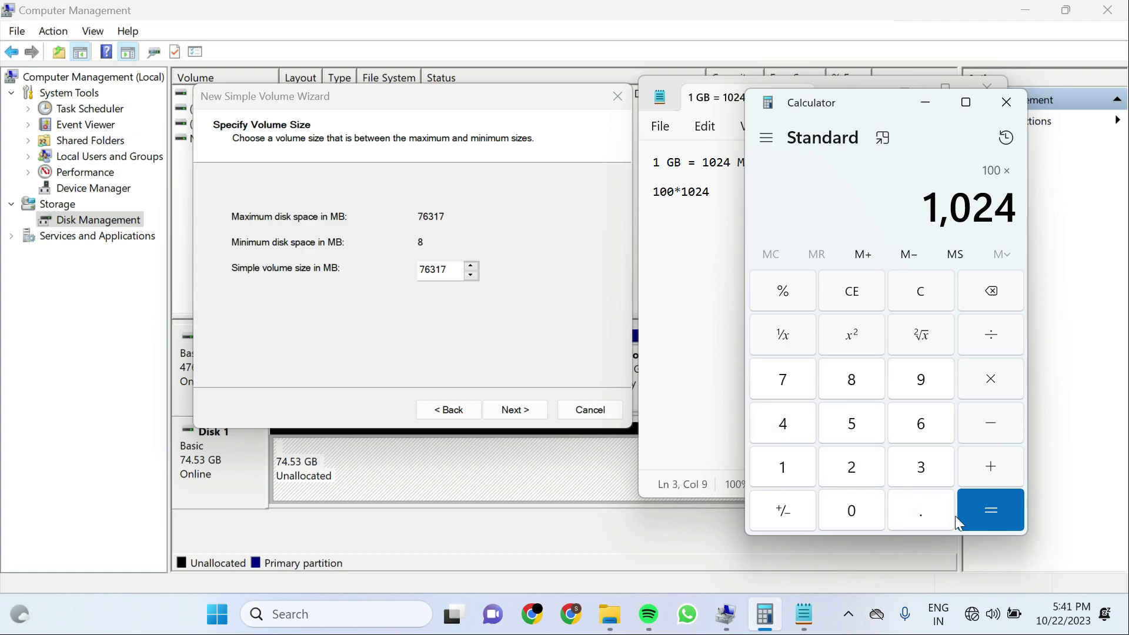
{"action": "left_click", "coordinate": [986, 514]}
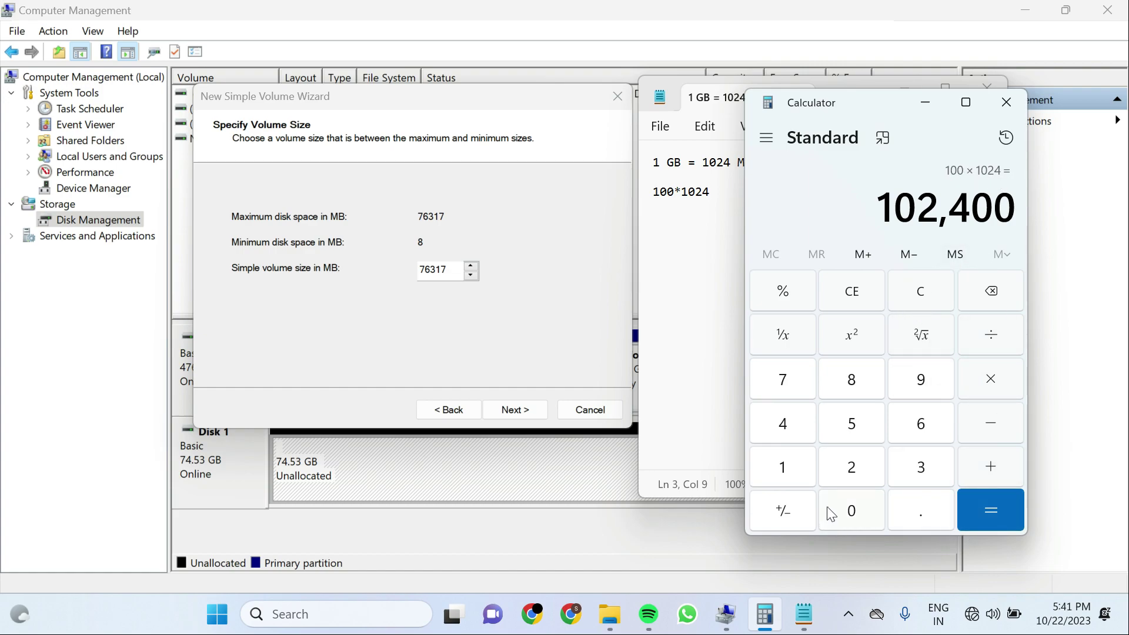
Clear the calculator and compute 40 × 1024 to convert 40 GB to megabytes
{"action": "left_click", "coordinate": [923, 295]}
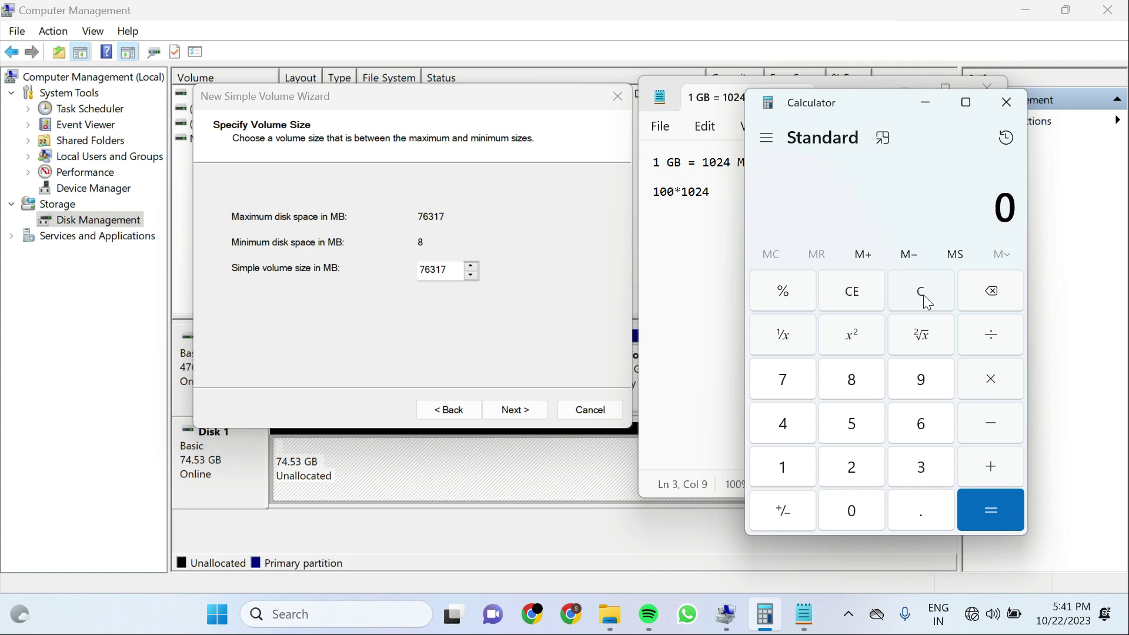
{"action": "left_click", "coordinate": [791, 426]}
{"action": "left_click", "coordinate": [853, 511]}
{"action": "left_click", "coordinate": [990, 378]}
{"action": "left_click", "coordinate": [773, 470]}
{"action": "left_click", "coordinate": [847, 513]}
{"action": "left_click", "coordinate": [853, 469]}
{"action": "left_click", "coordinate": [785, 425]}
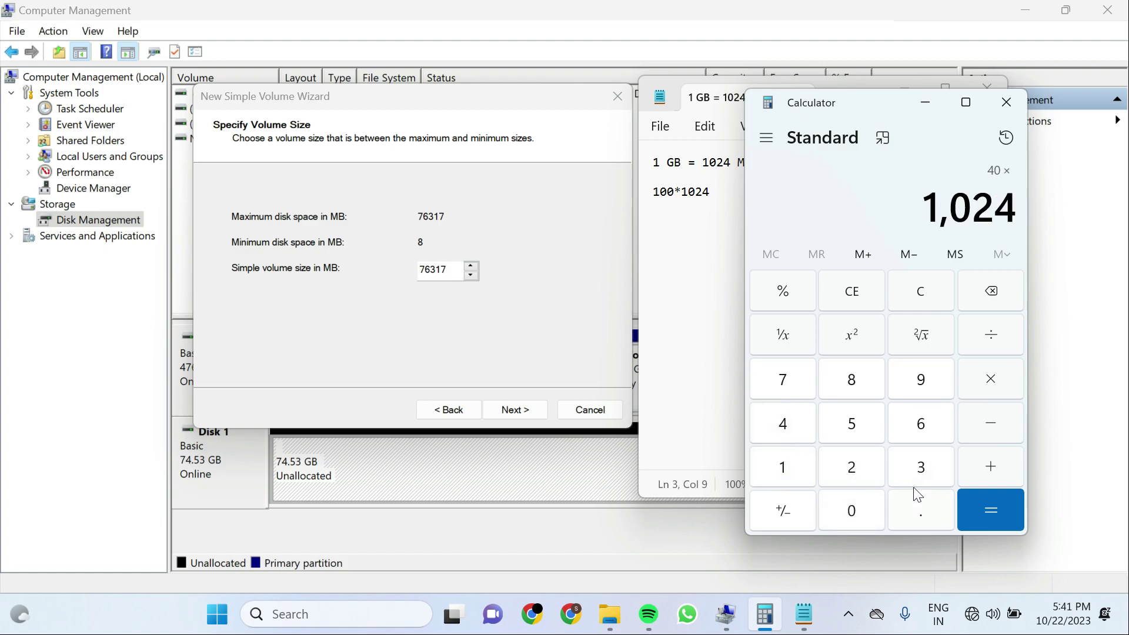
{"action": "left_click", "coordinate": [990, 517]}
Set the new simple volume's size to 40960 MB in the wizard and continue to the drive letter settings
{"action": "left_click", "coordinate": [445, 269]}
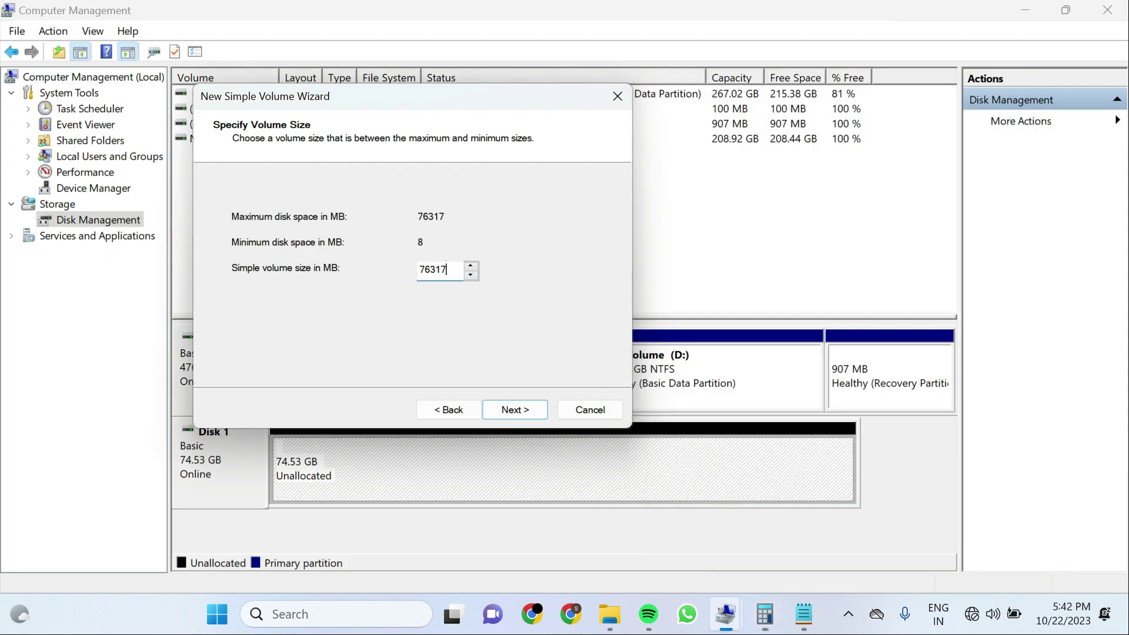
{"action": "key", "text": "BackSpace"}
{"action": "key", "text": "BackSpace"}
{"action": "key", "text": "BackSpace"}
{"action": "key", "text": "BackSpace"}
{"action": "key", "text": "BackSpace"}
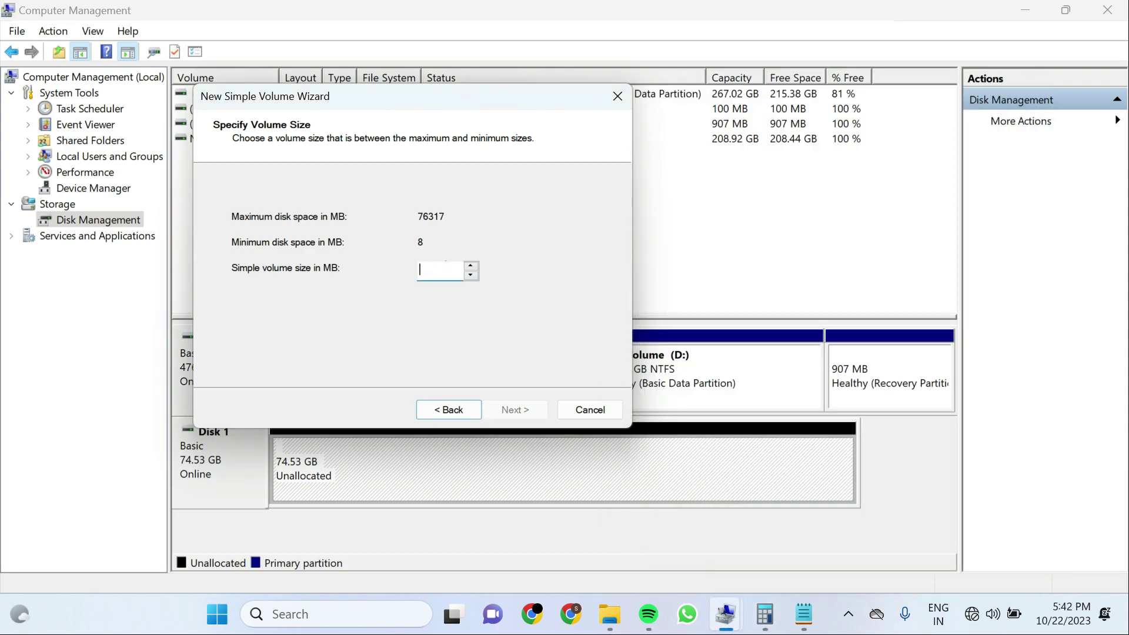
{"action": "type", "text": "40"}
{"action": "type", "text": "0"}
{"action": "key", "text": "BackSpace"}
{"action": "type", "text": "0"}
{"action": "key", "text": "BackSpace"}
{"action": "type", "text": "9"}
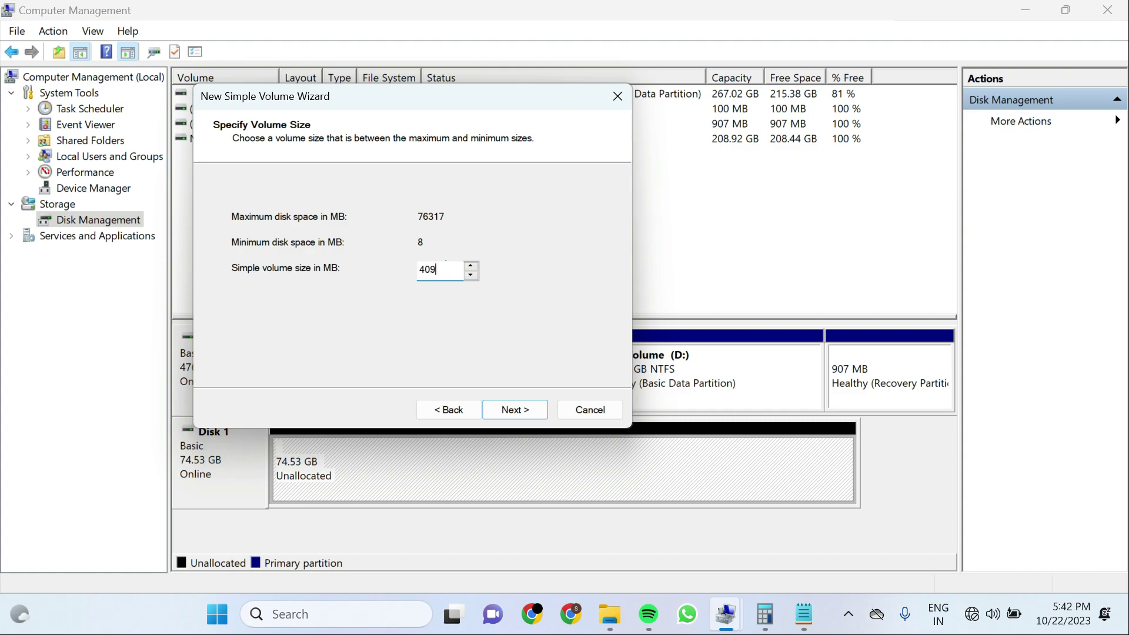
{"action": "type", "text": "60"}
{"action": "left_click", "coordinate": [503, 409]}
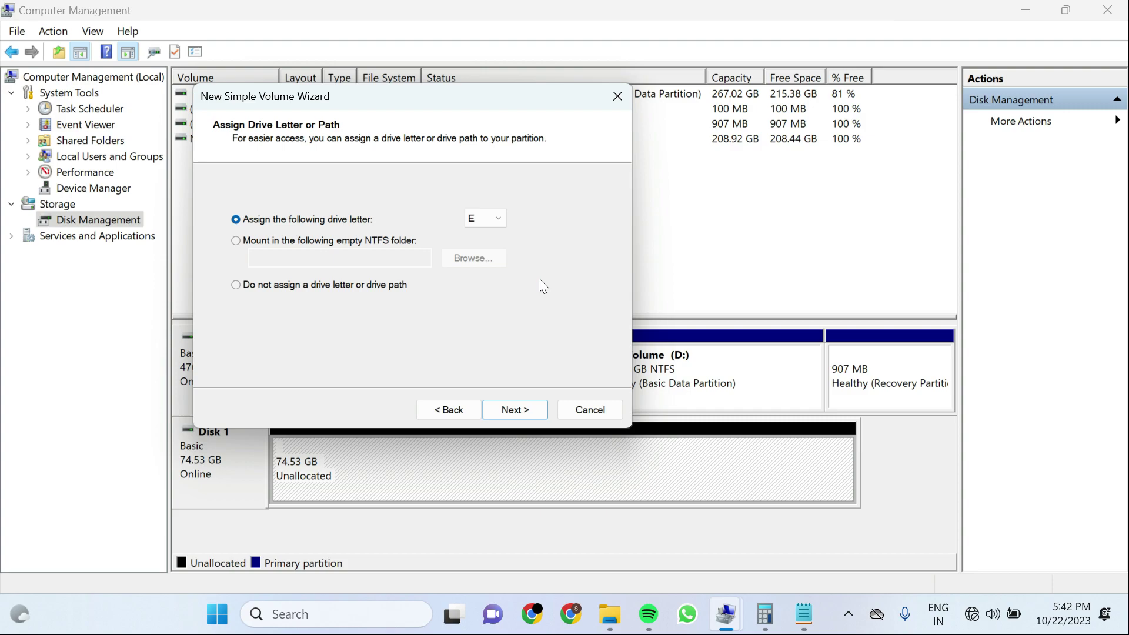
Choose F as the drive letter for the new volume
{"action": "left_click", "coordinate": [499, 221]}
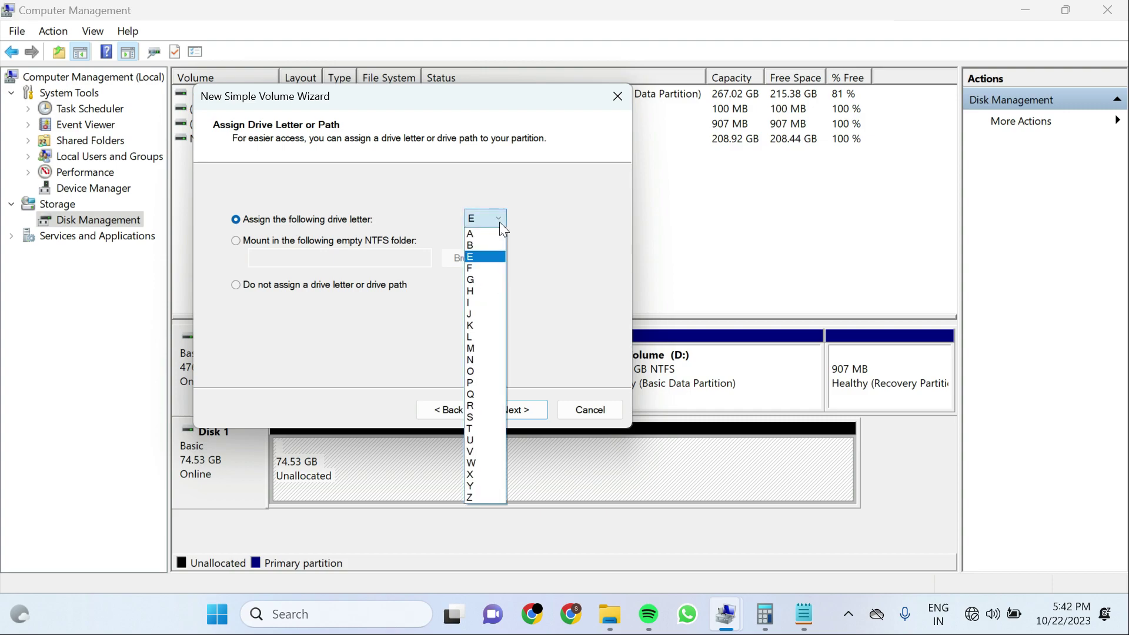
{"action": "left_click", "coordinate": [486, 272]}
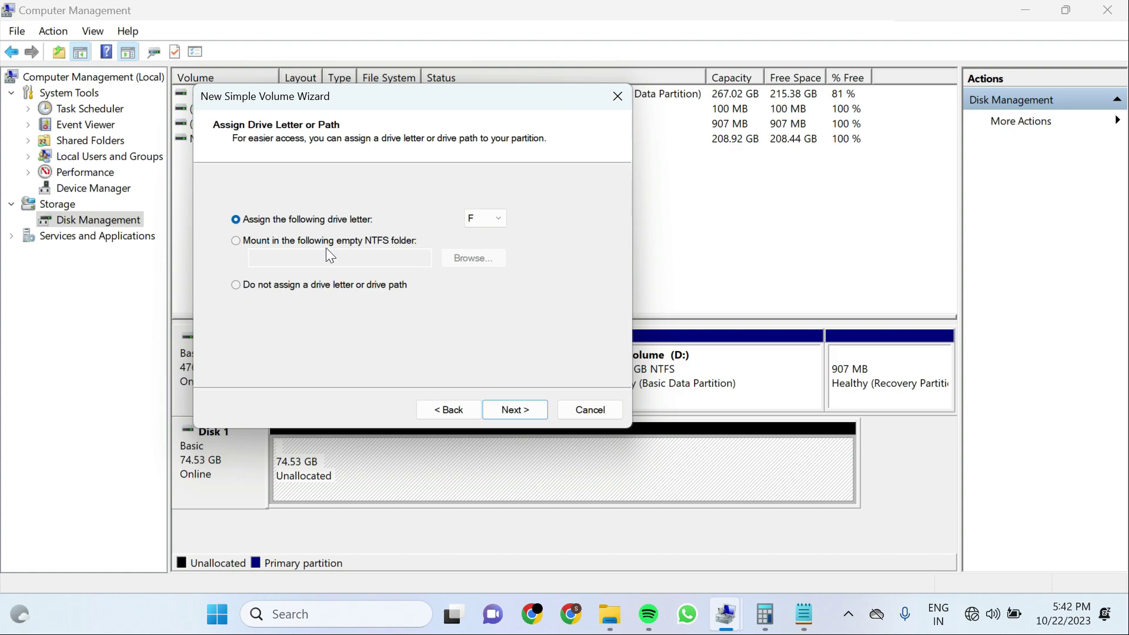
{"action": "left_click", "coordinate": [284, 240]}
{"action": "left_click", "coordinate": [478, 259]}
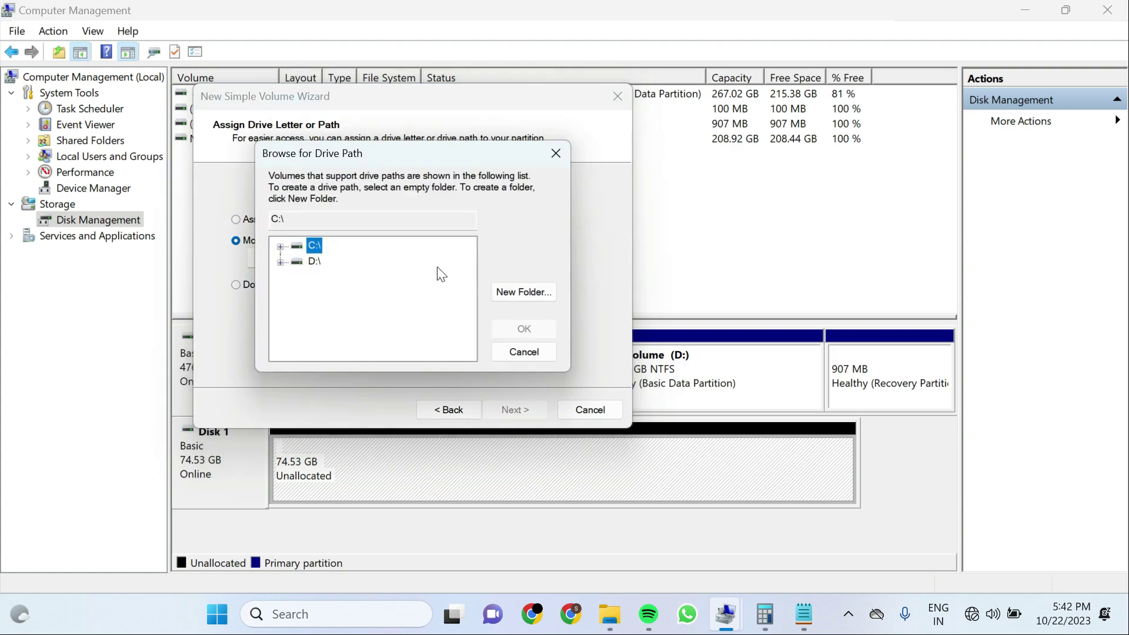
{"action": "left_click", "coordinate": [559, 155]}
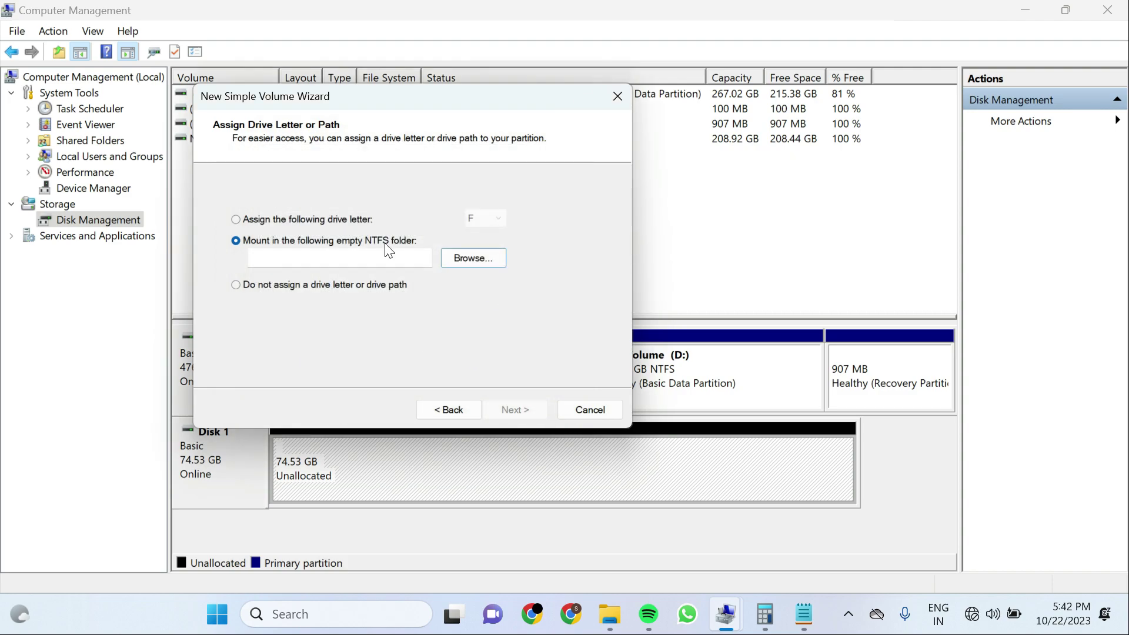
{"action": "left_click", "coordinate": [236, 219]}
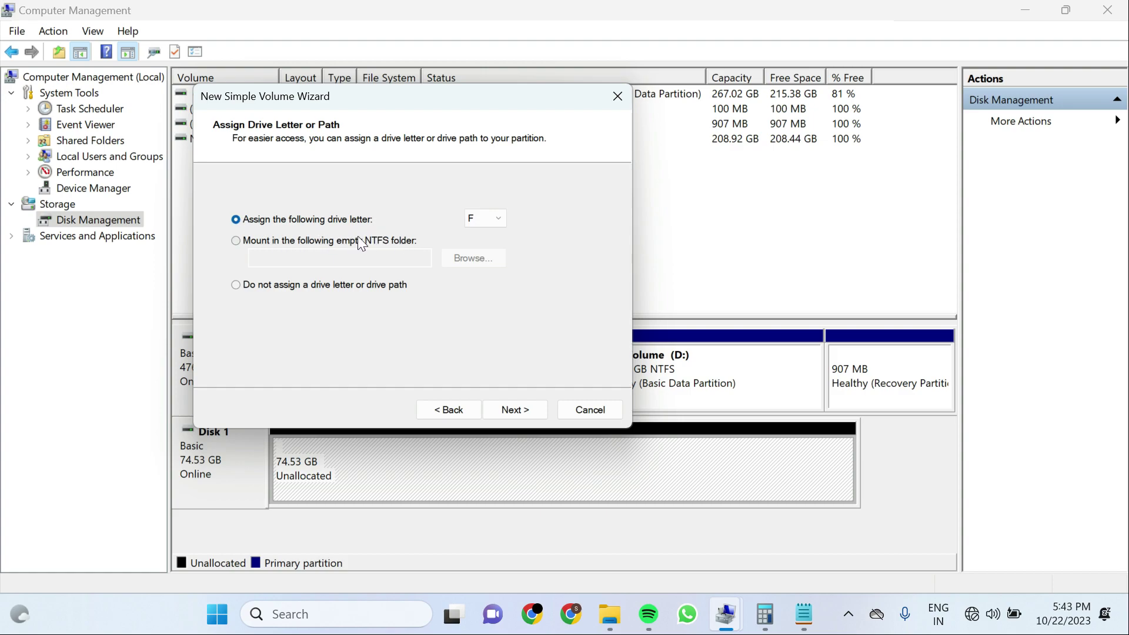
Set the new volume to be quick-formatted as NTFS with the label Data, and finish the wizard
{"action": "left_click", "coordinate": [524, 409]}
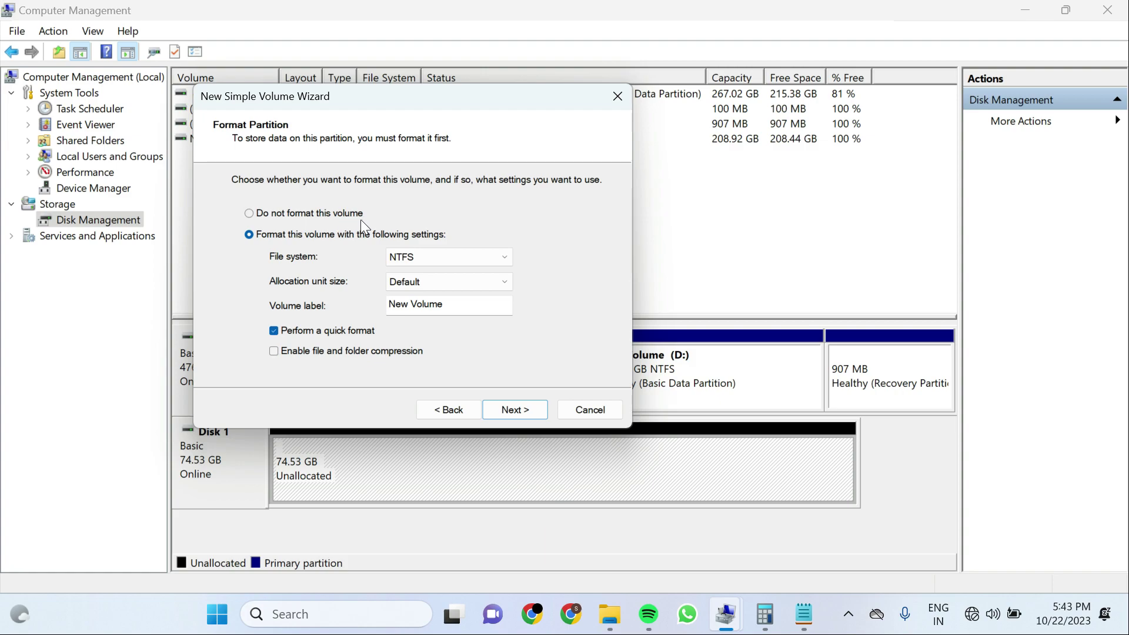
{"action": "left_click", "coordinate": [250, 214]}
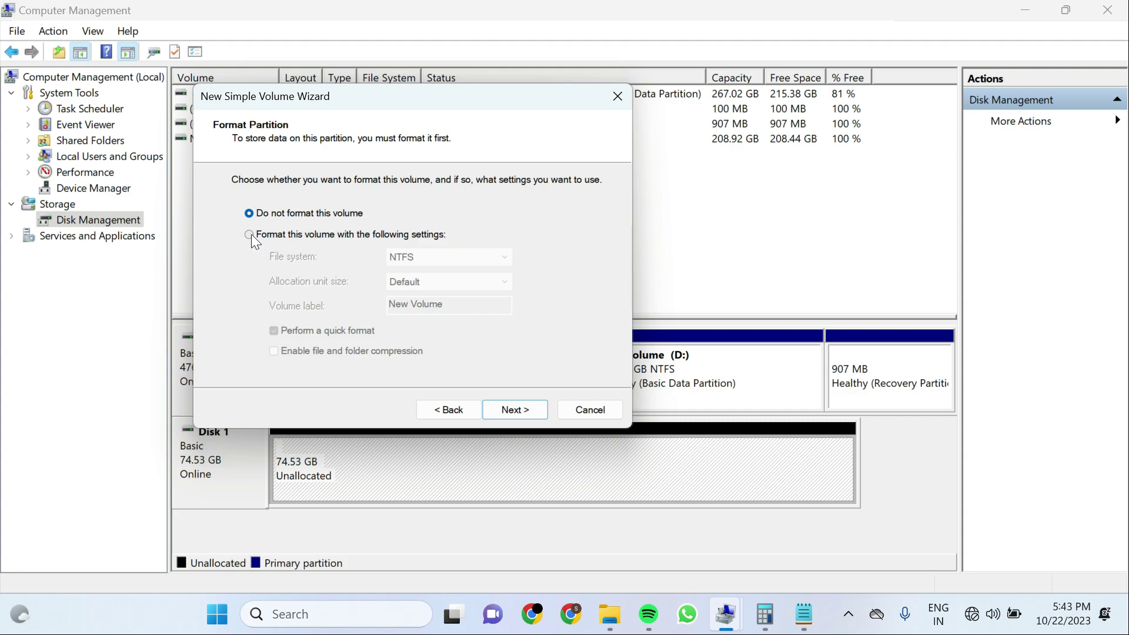
{"action": "left_click", "coordinate": [249, 234]}
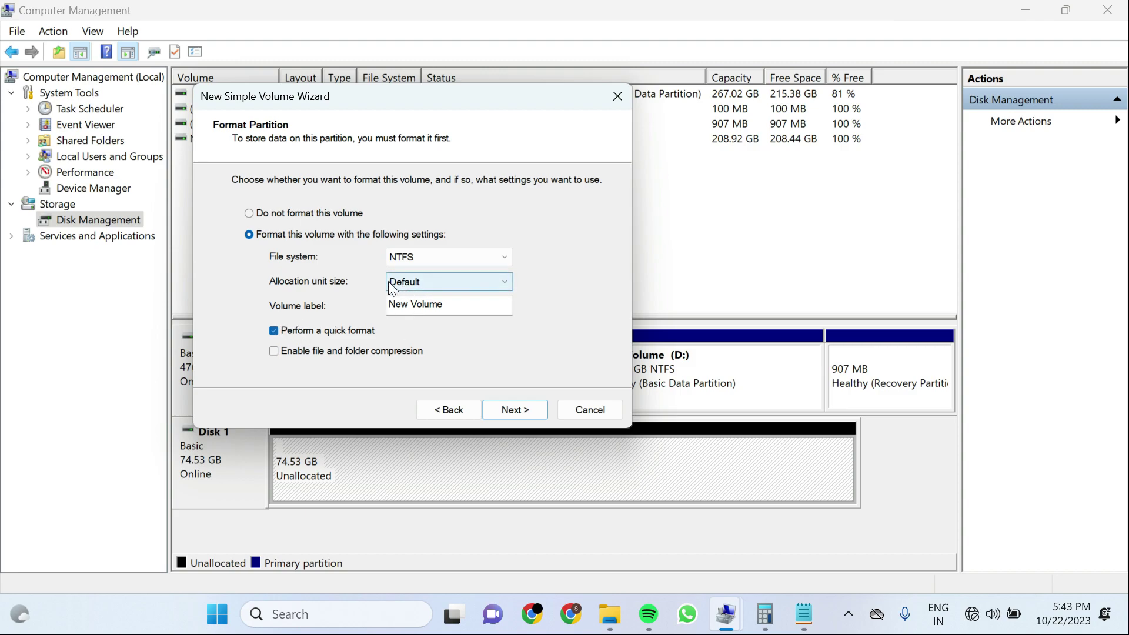
{"action": "left_click", "coordinate": [459, 301]}
{"action": "left_click_drag", "start_coordinate": [458, 301], "coordinate": [372, 300]}
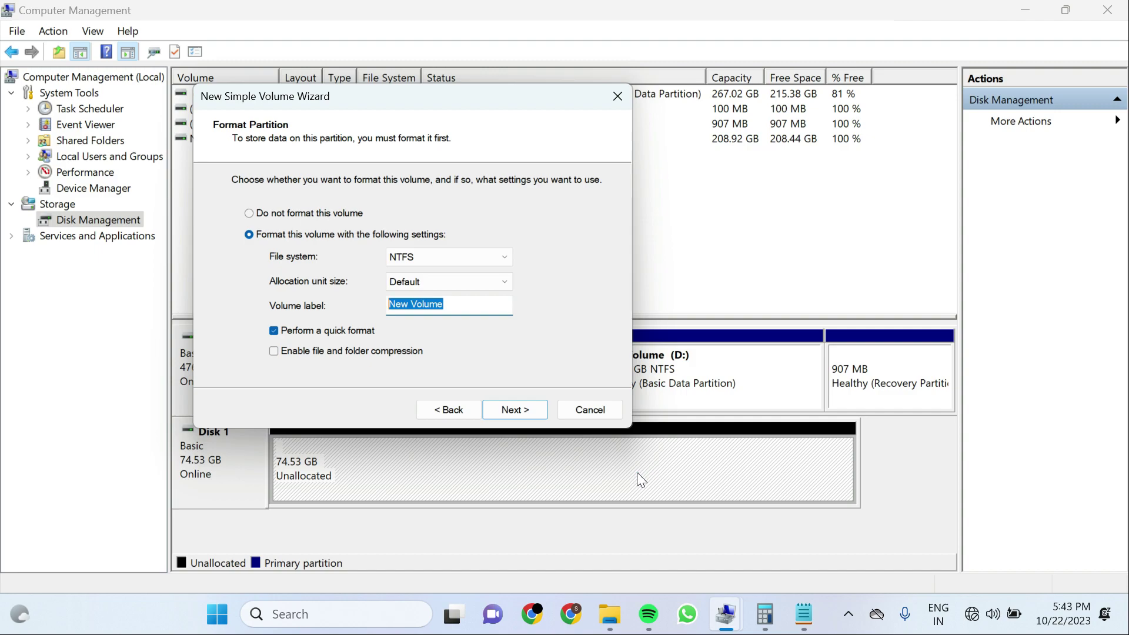
{"action": "type", "text": "Data"}
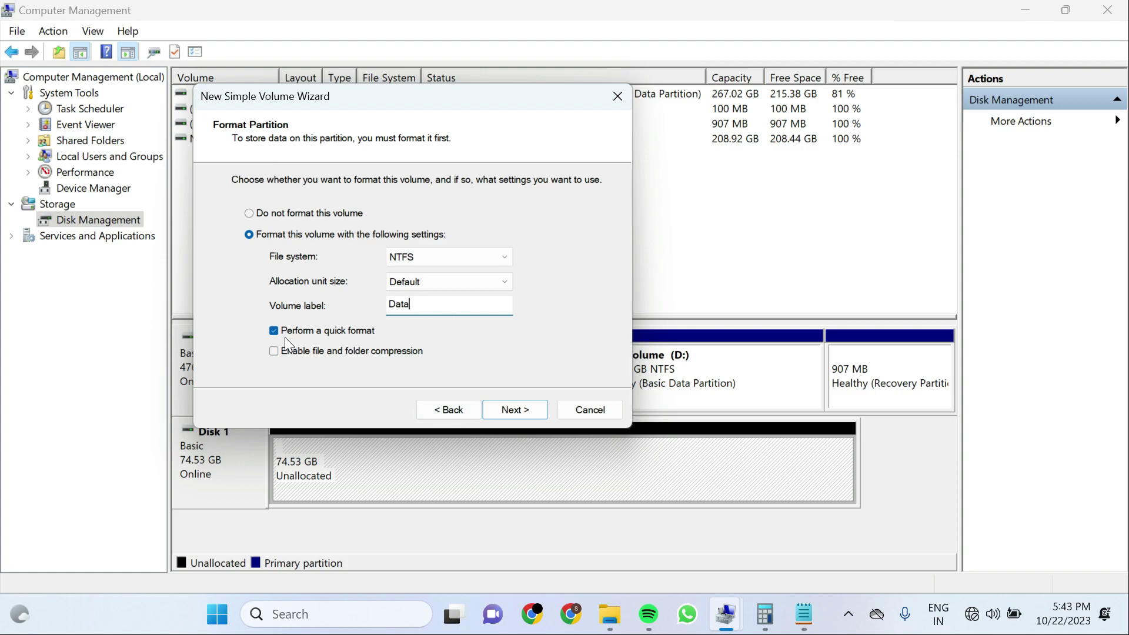
{"action": "left_click", "coordinate": [513, 407]}
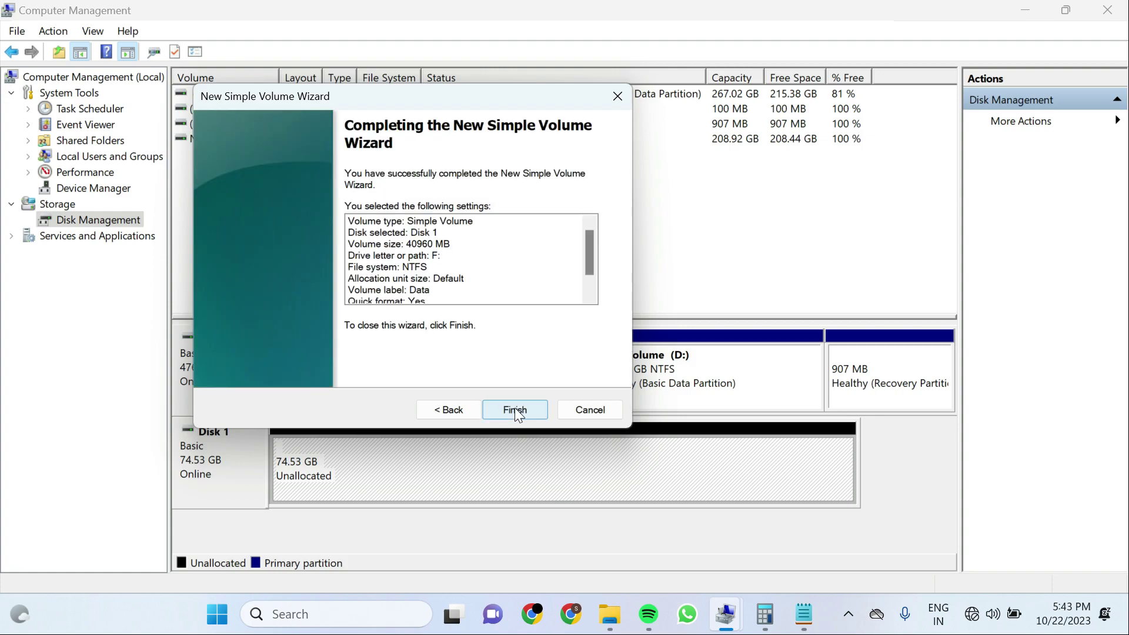
{"action": "left_click", "coordinate": [515, 409]}
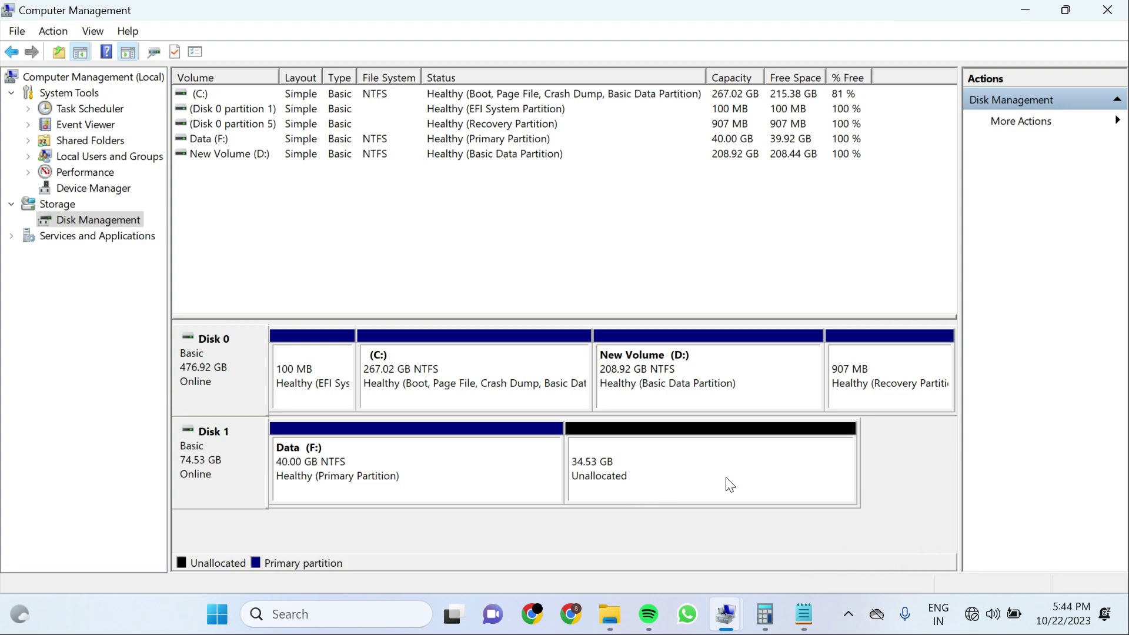
Start a new simple volume in the unallocated space of Disk 1, using the full 35356 MB
{"action": "right_click", "coordinate": [690, 472]}
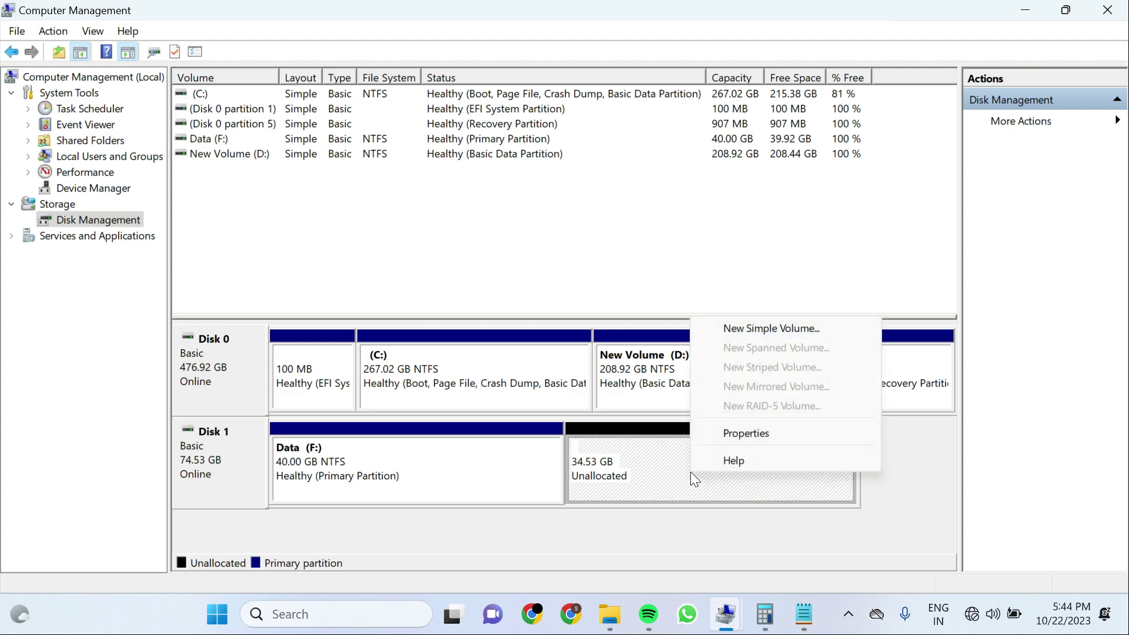
{"action": "left_click", "coordinate": [747, 328]}
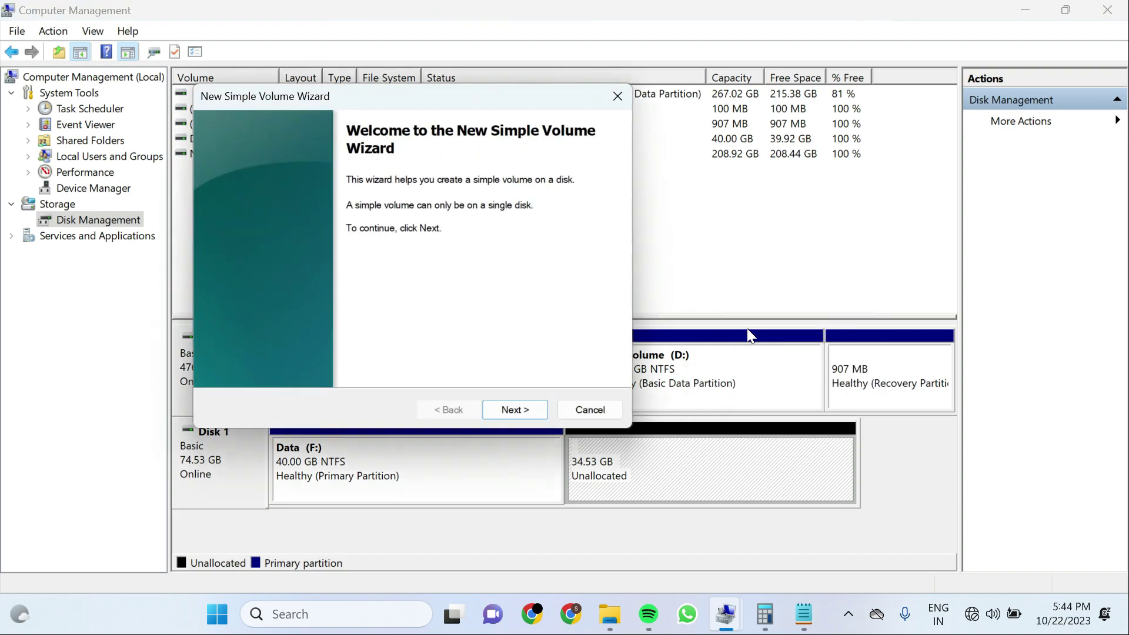
{"action": "left_click", "coordinate": [510, 419]}
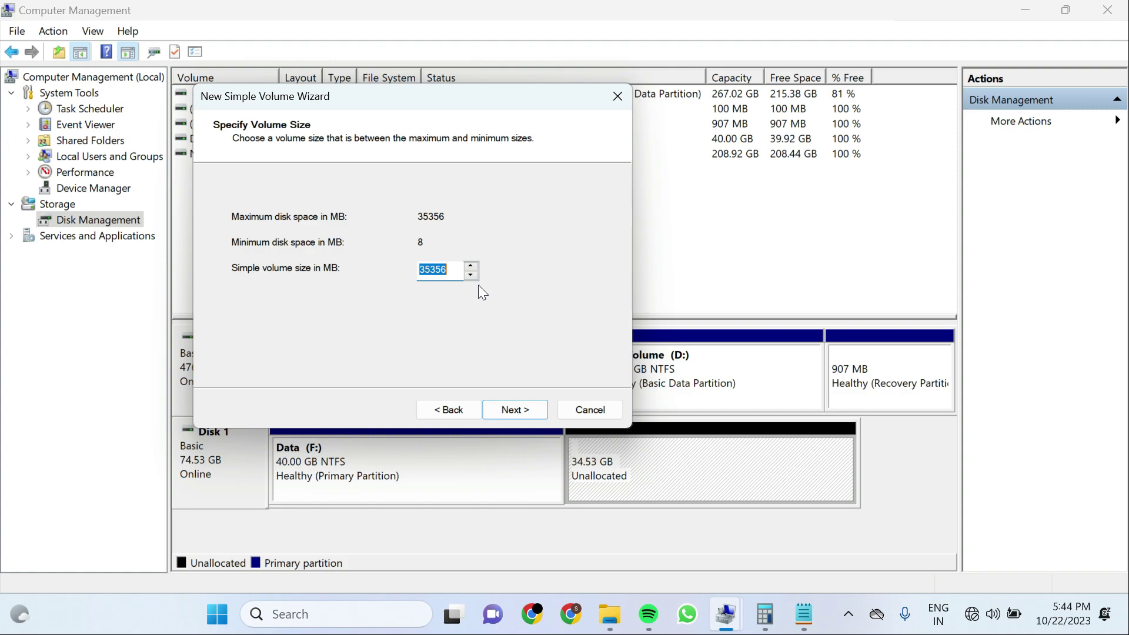
{"action": "left_click", "coordinate": [530, 407]}
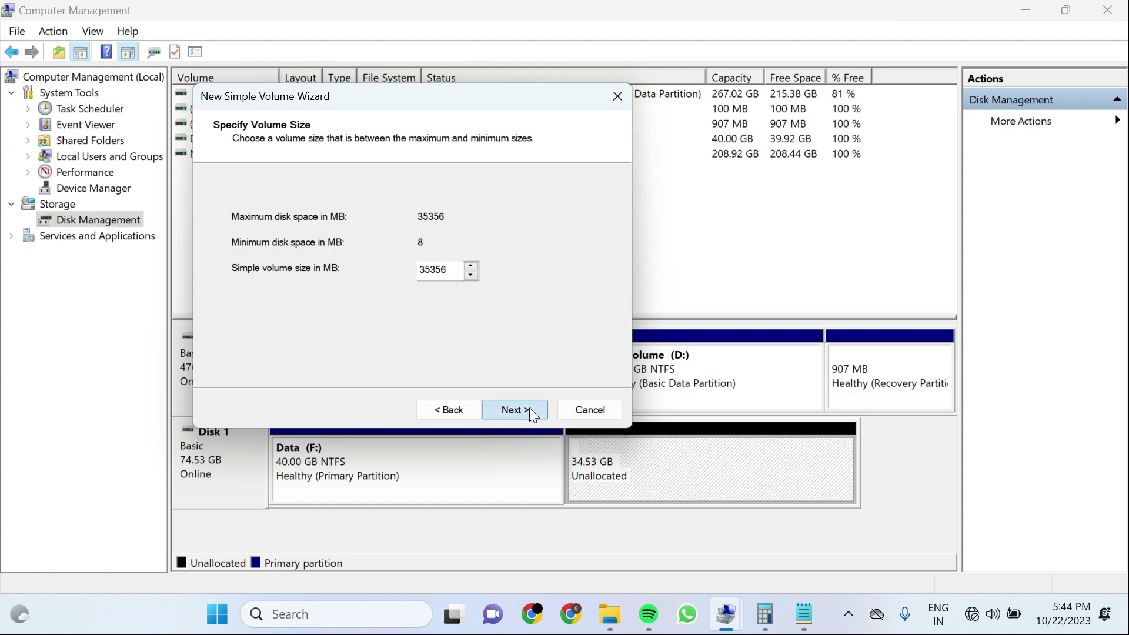
Choose H as the drive letter for the second volume
{"action": "left_click", "coordinate": [496, 219]}
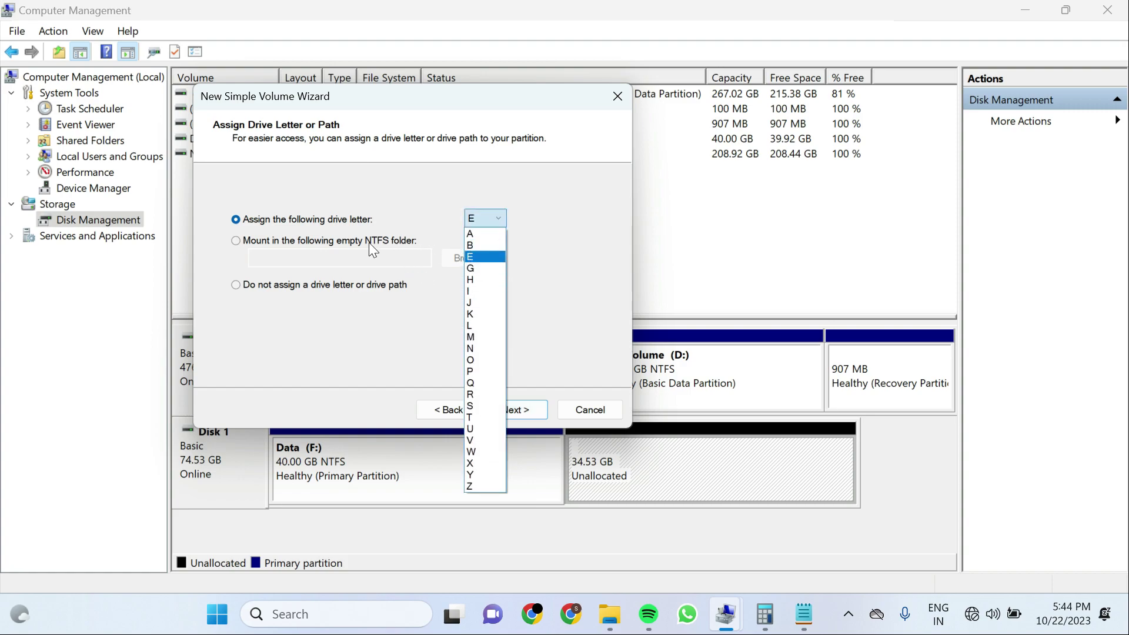
{"action": "left_click", "coordinate": [478, 258]}
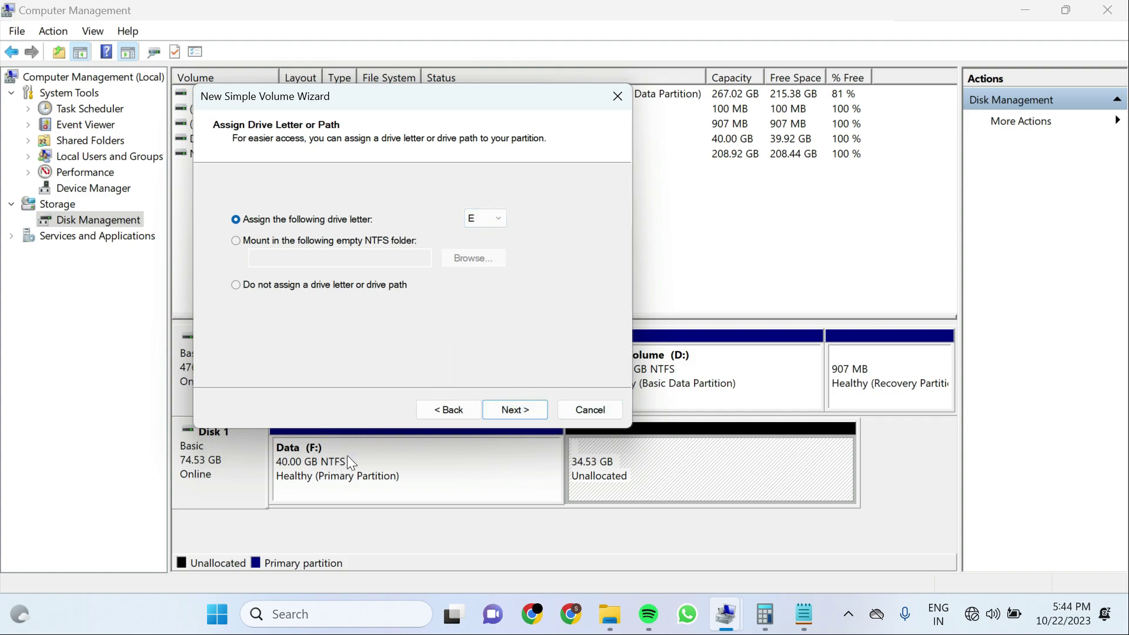
{"action": "left_click", "coordinate": [504, 219]}
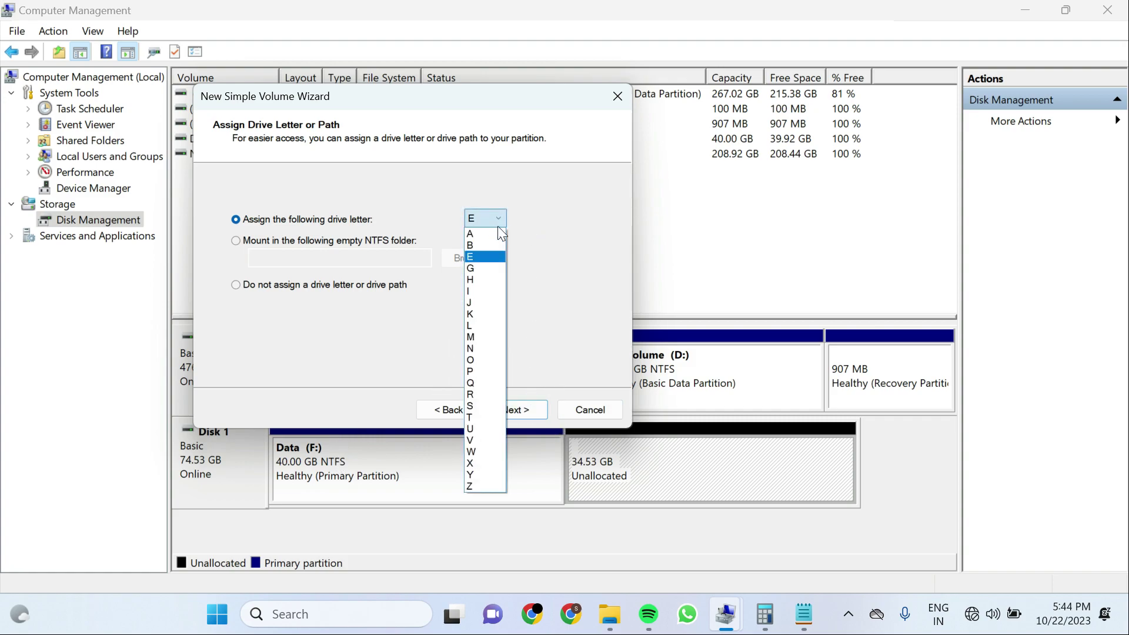
{"action": "left_click", "coordinate": [481, 280]}
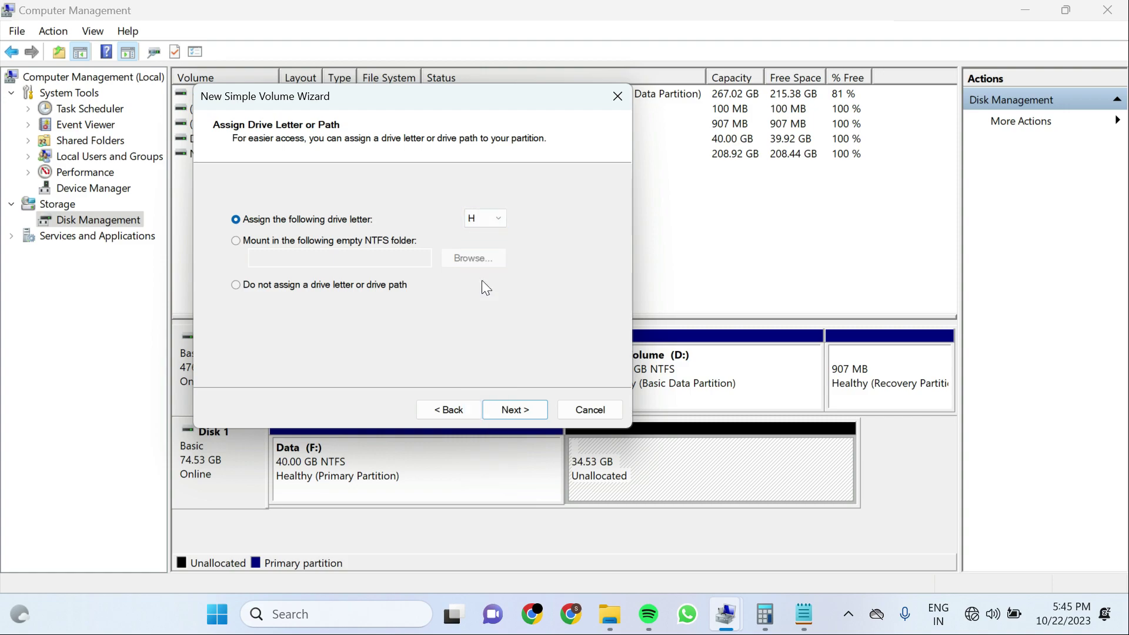
Keep NTFS, the label New Volume and quick format for the second volume, and finish the wizard
{"action": "left_click", "coordinate": [511, 410]}
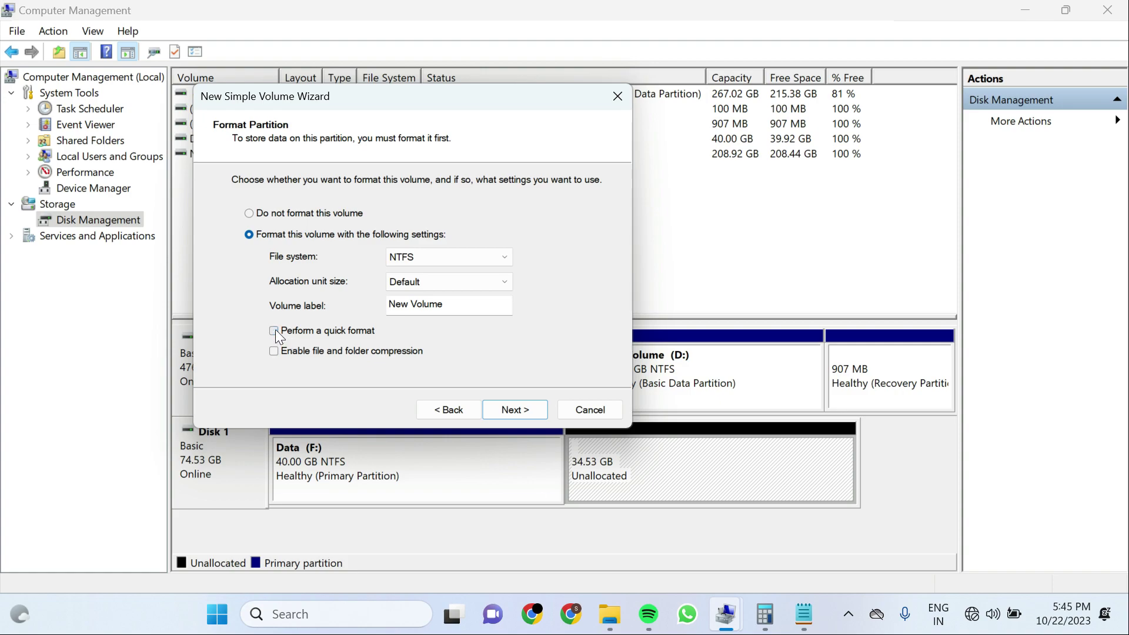
{"action": "left_click", "coordinate": [274, 331]}
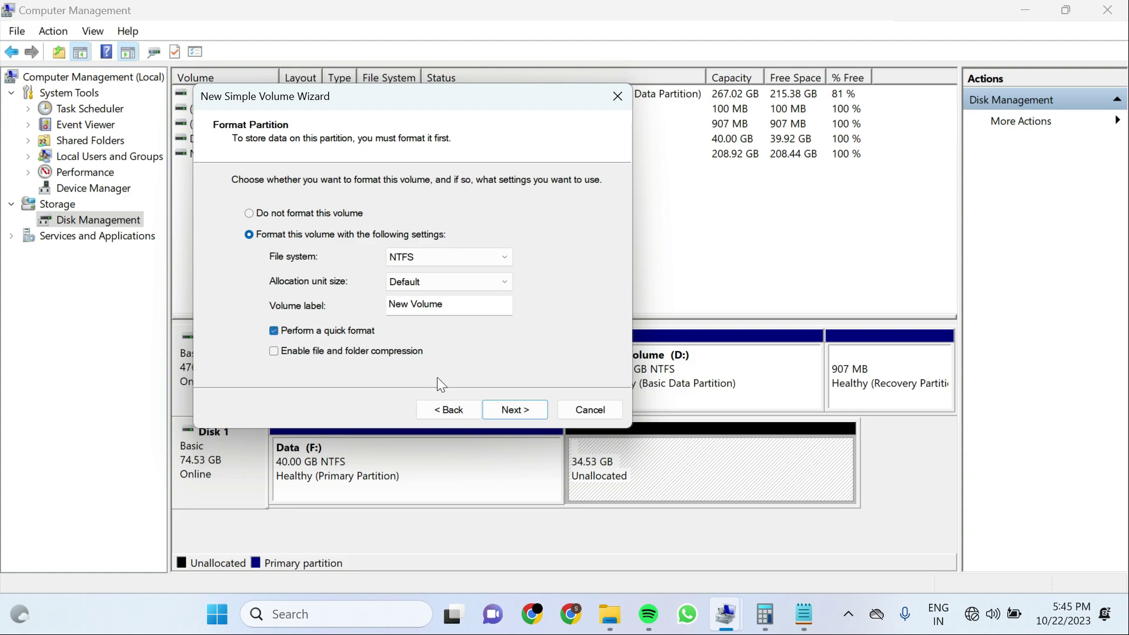
{"action": "left_click", "coordinate": [522, 412]}
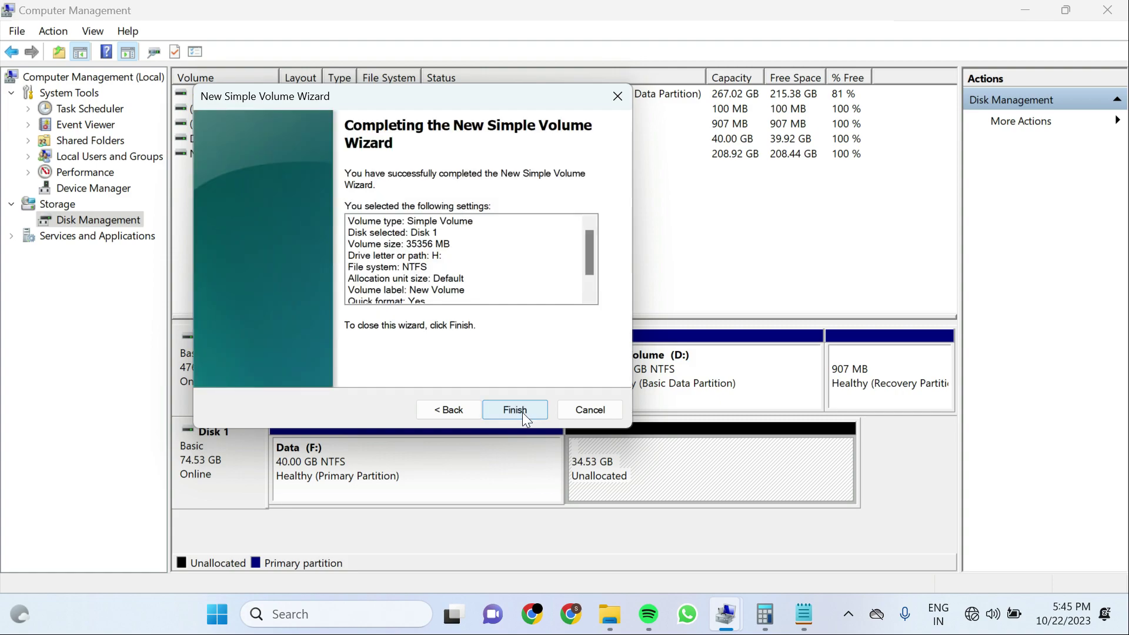
{"action": "left_click", "coordinate": [519, 410]}
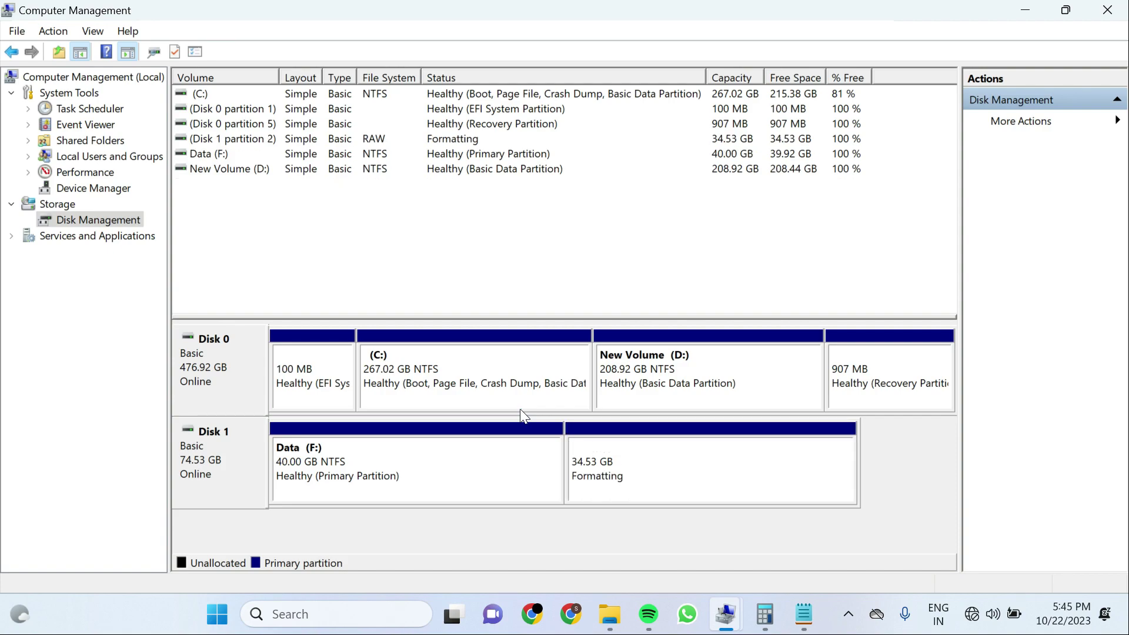